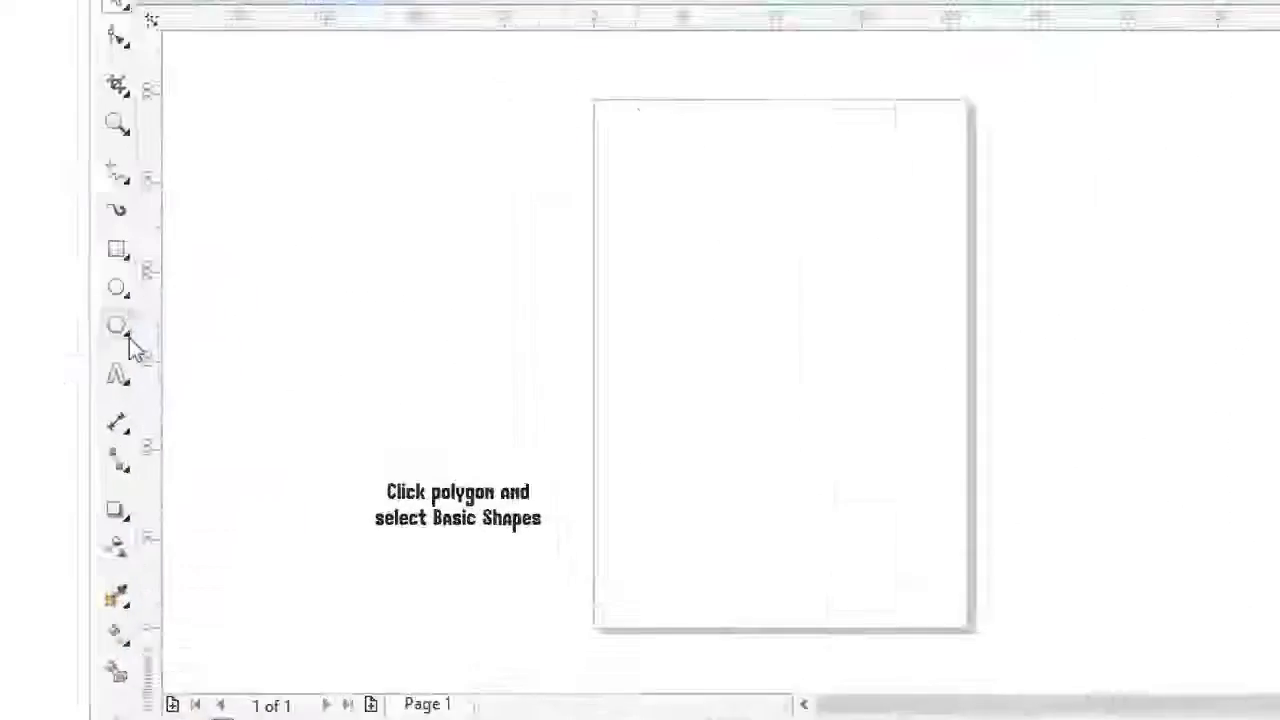
- Draw a heart from the Basic Shapes preset set in the page centre
click(129, 340)
click(335, 580)
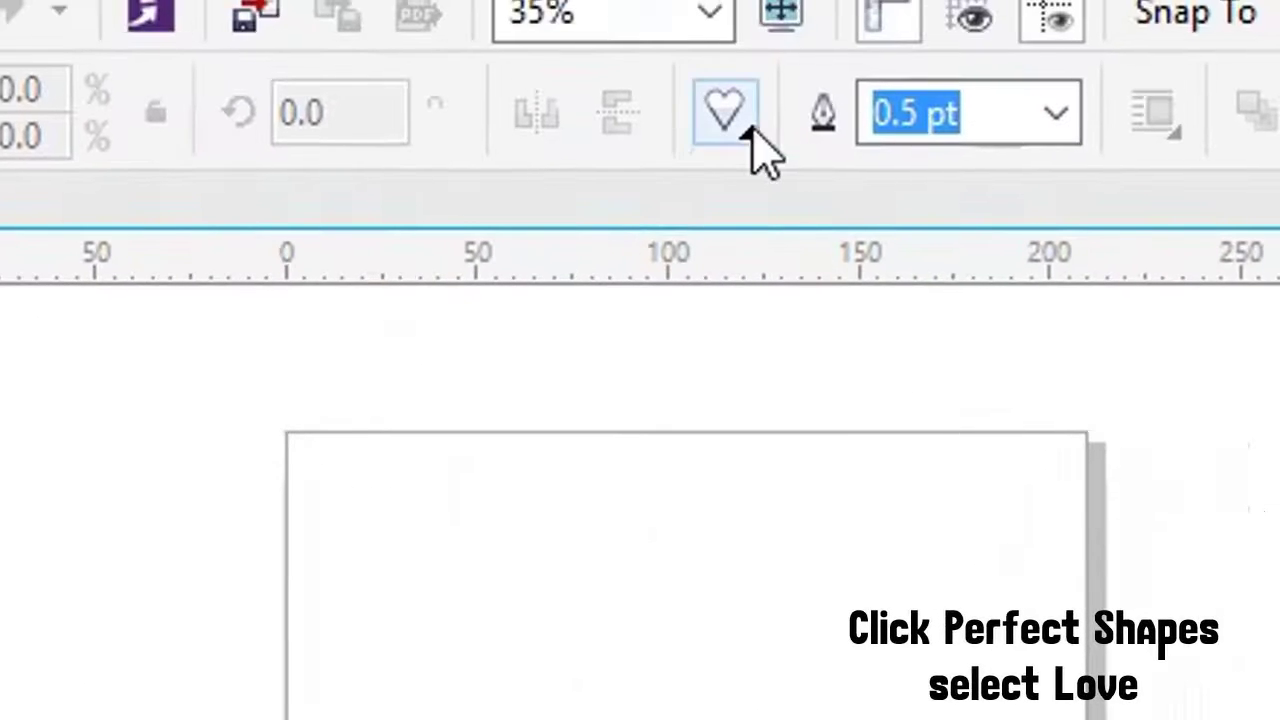
click(745, 135)
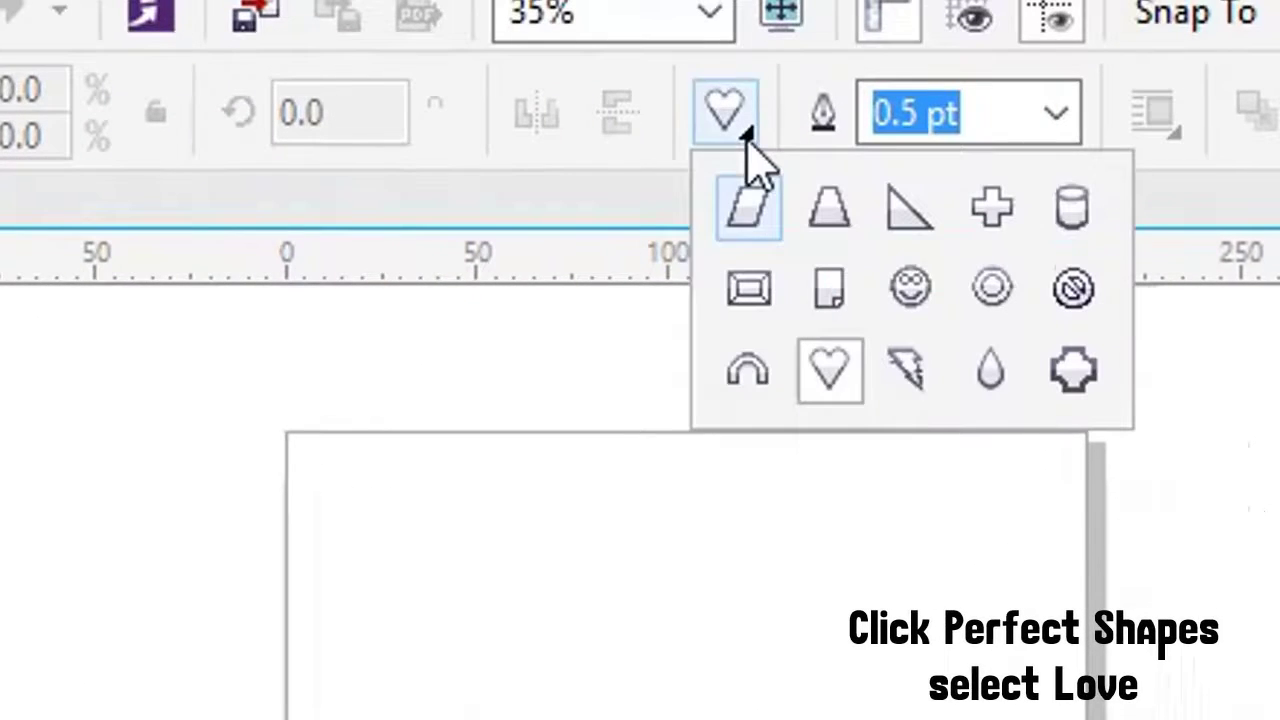
click(835, 375)
mouse_move(614, 374)
mouse_down()
mouse_move(735, 515)
mouse_move(902, 625)
mouse_up()
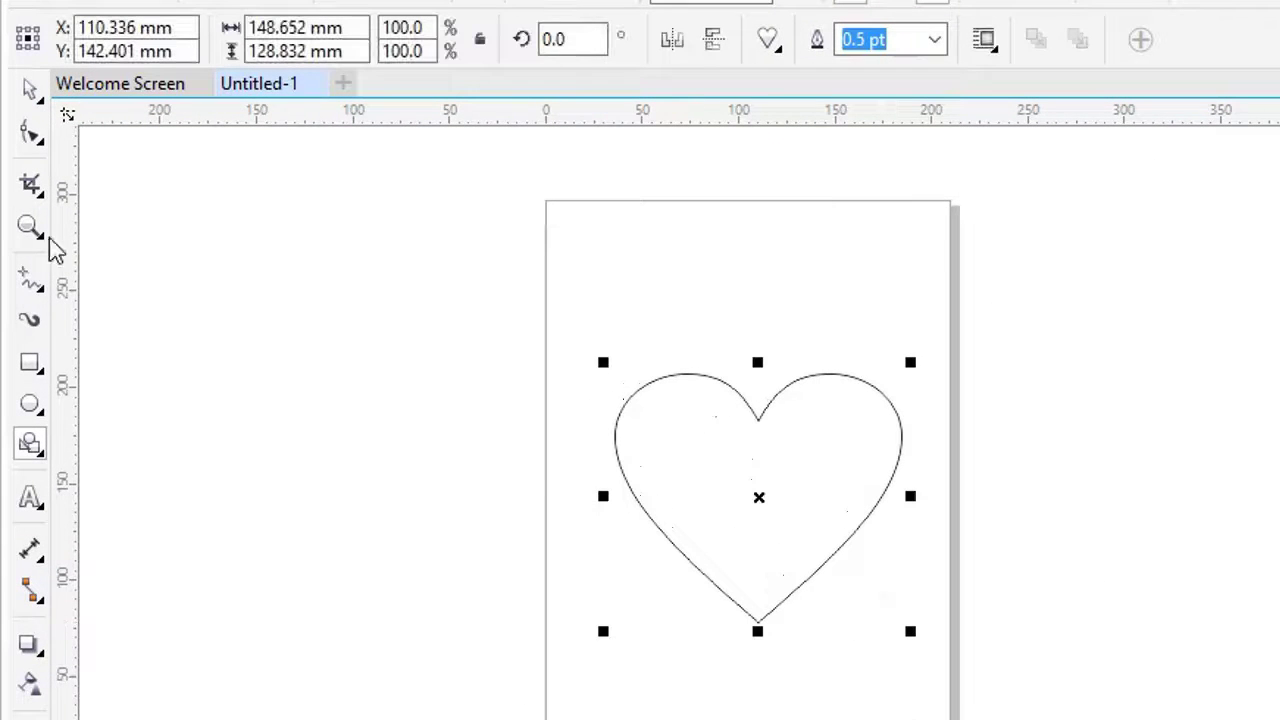
click(88, 358)
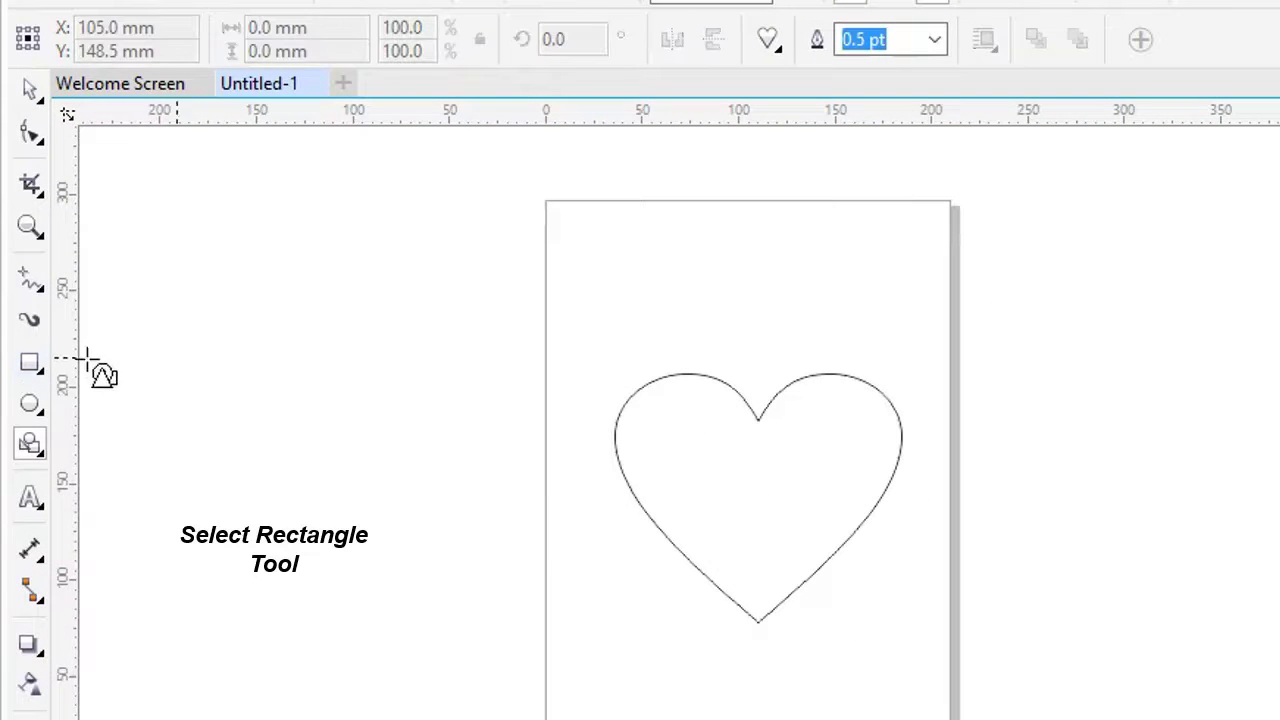
- Weld a rectangle onto the heart's top lobes, then draw a wide rectangle near the page top
click(35, 367)
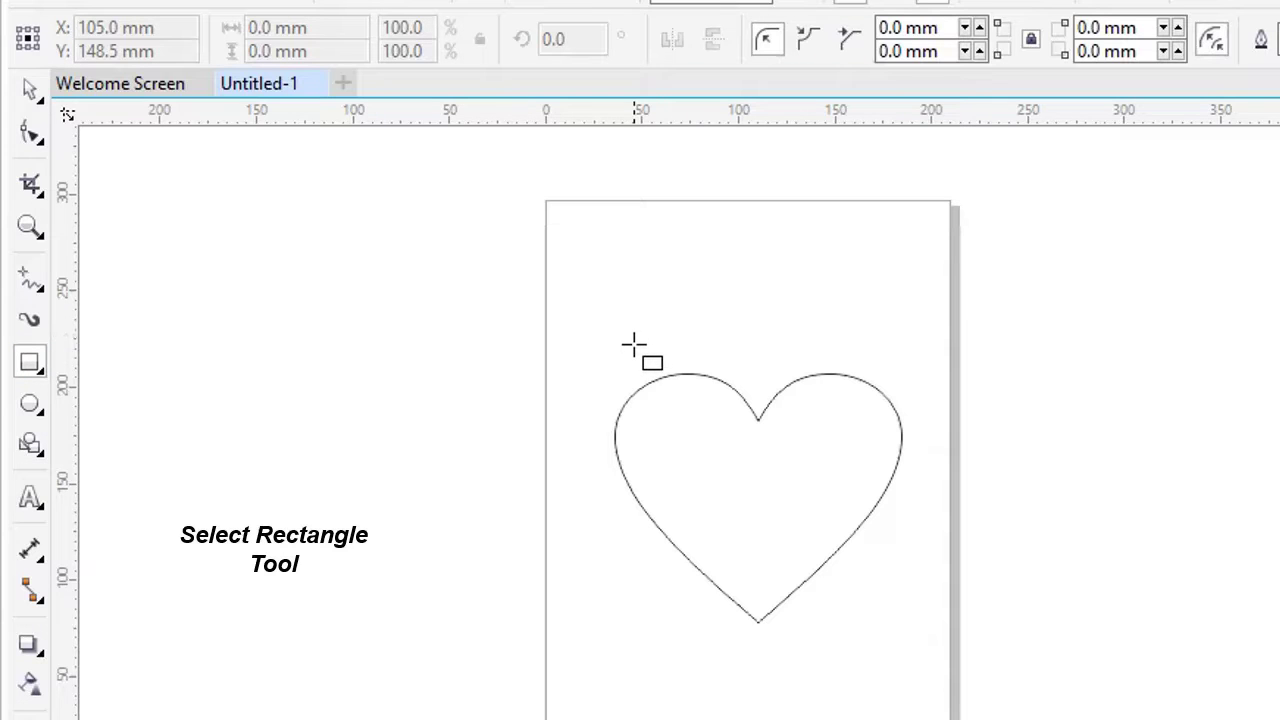
drag(634, 345, 881, 439)
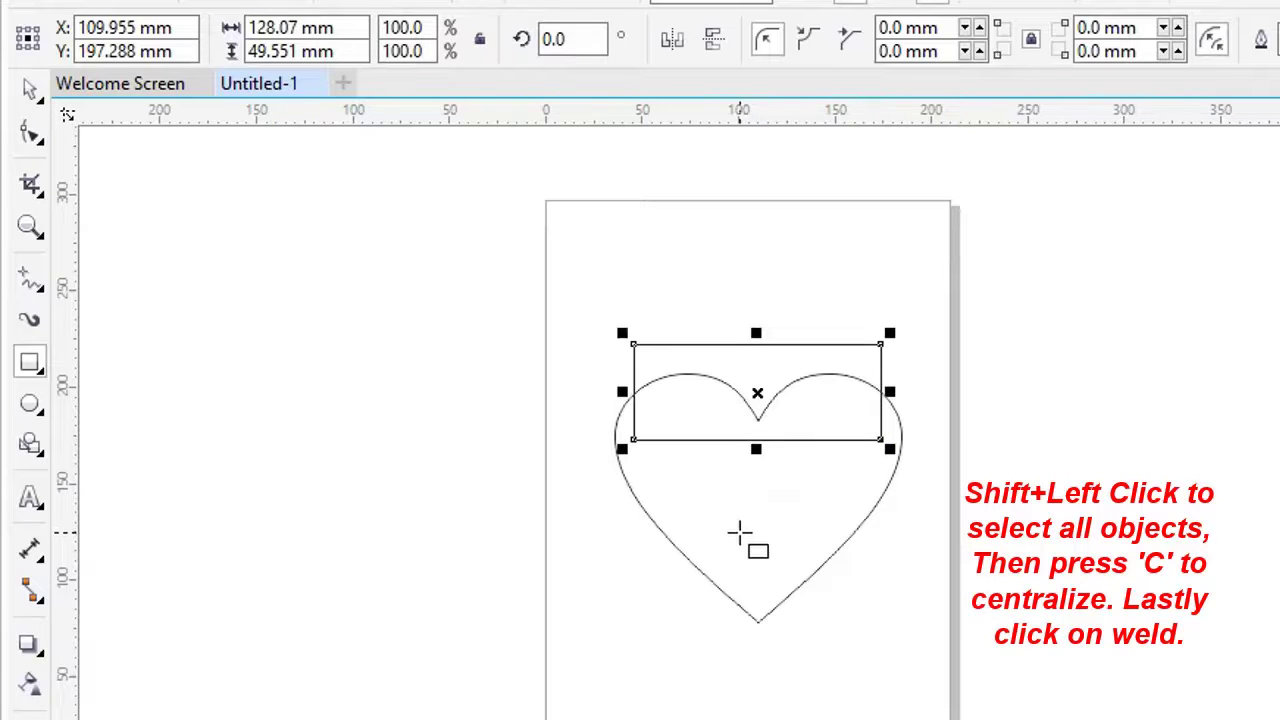
shift+click(655, 535)
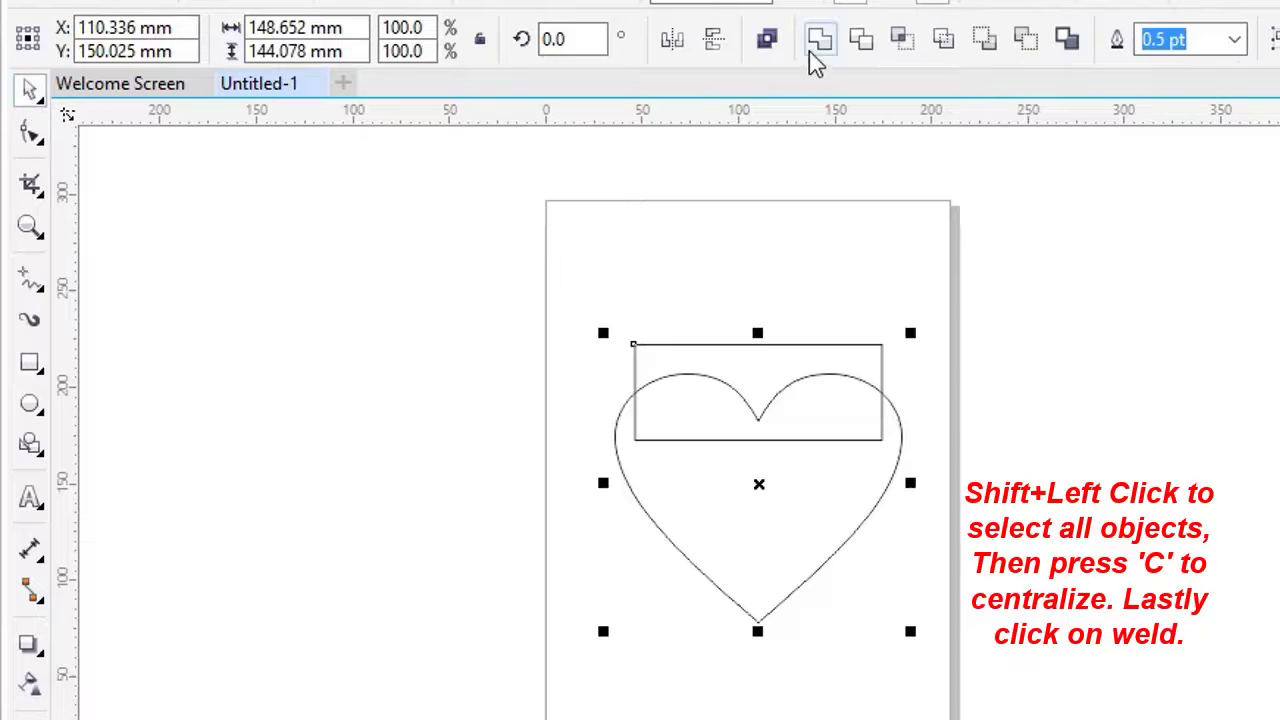
click(820, 42)
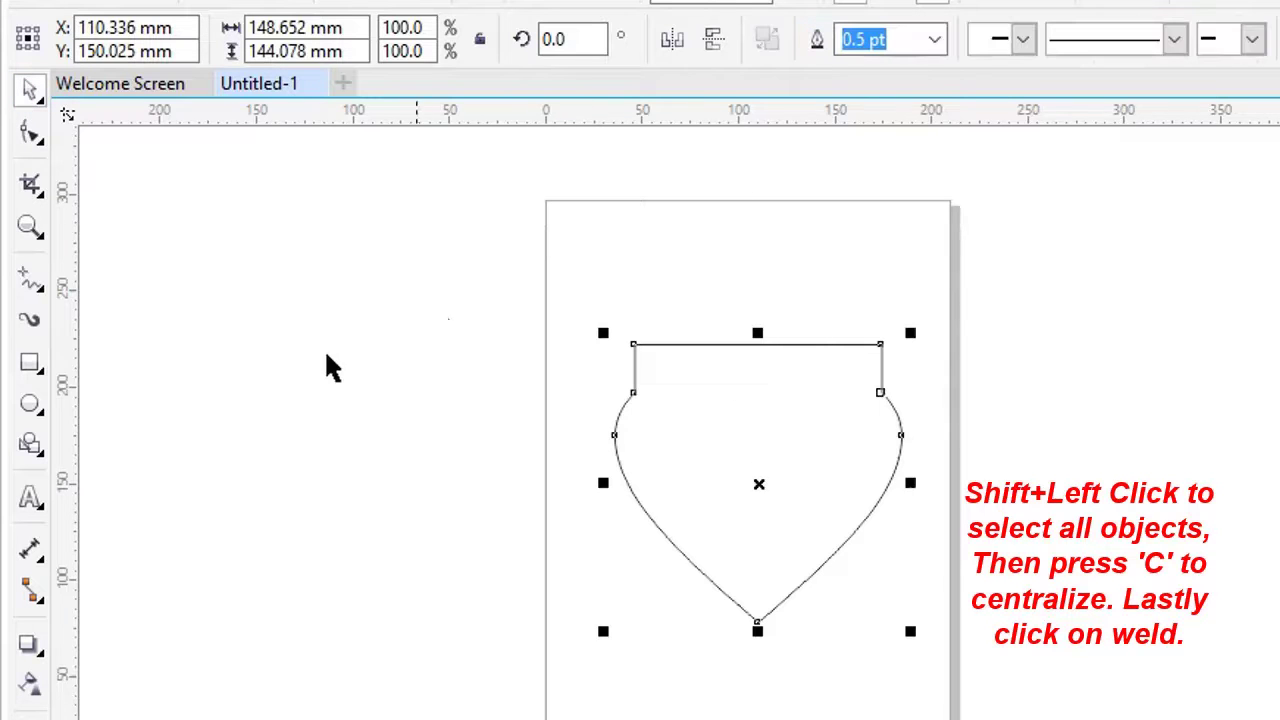
click(29, 367)
drag(572, 203, 916, 254)
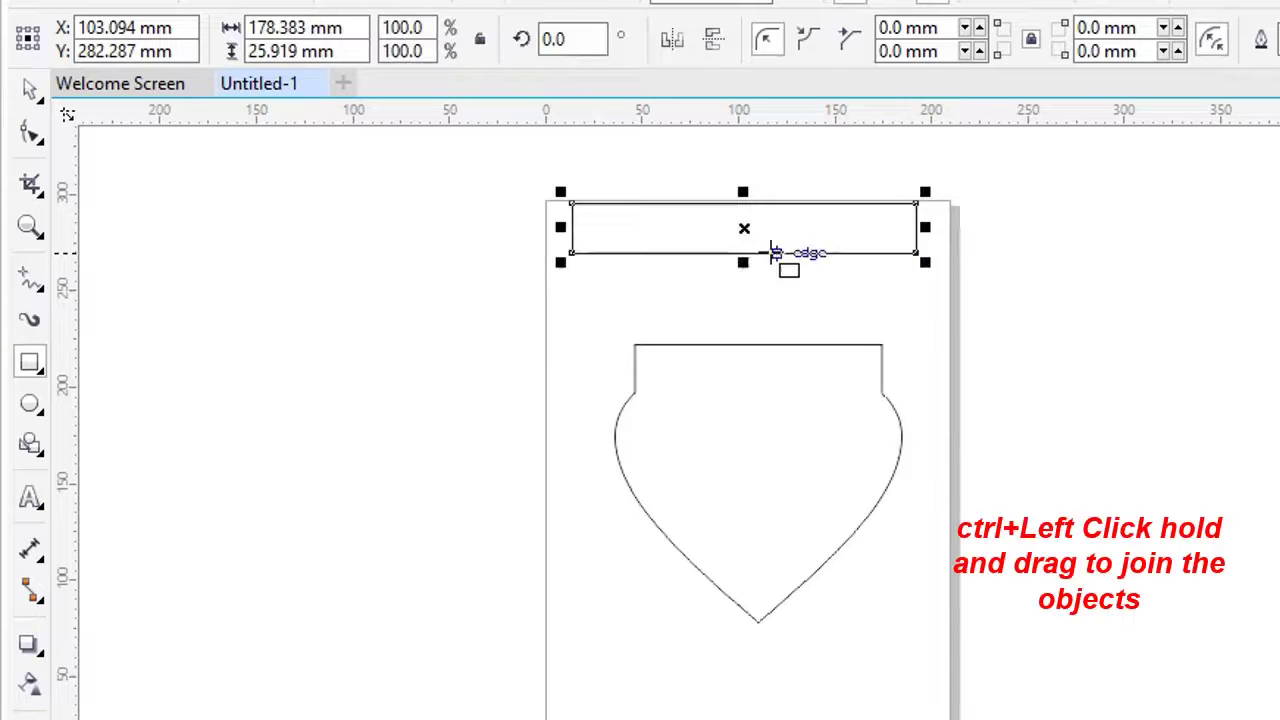
- Centre the wide rectangle on the shape and move it down to cap the flat top
shift+click(740, 506)
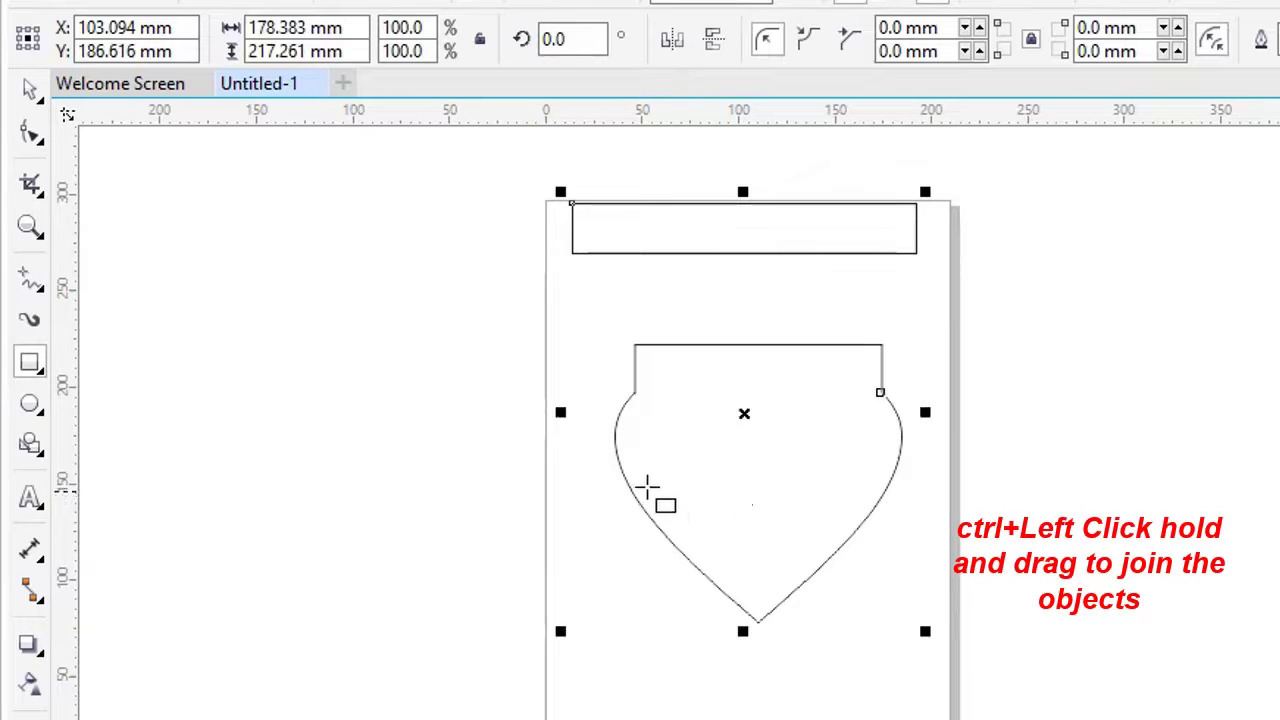
key(c)
click(29, 90)
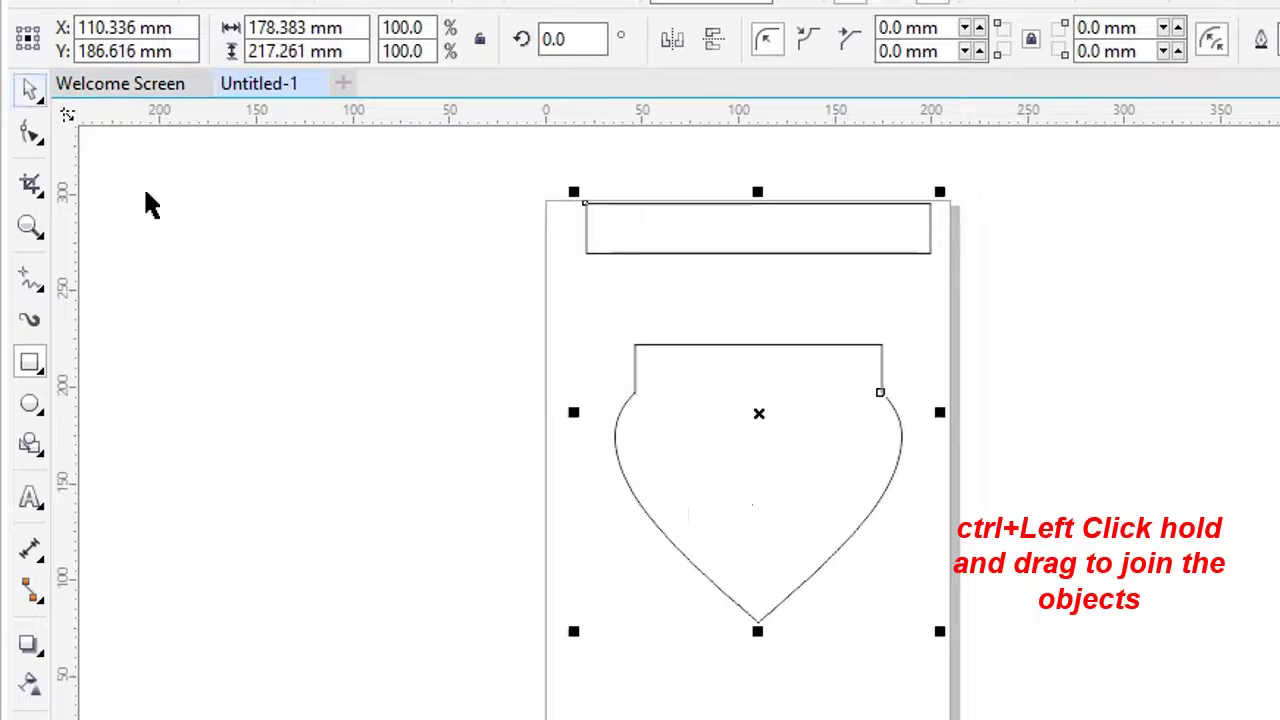
click(650, 275)
click(773, 206)
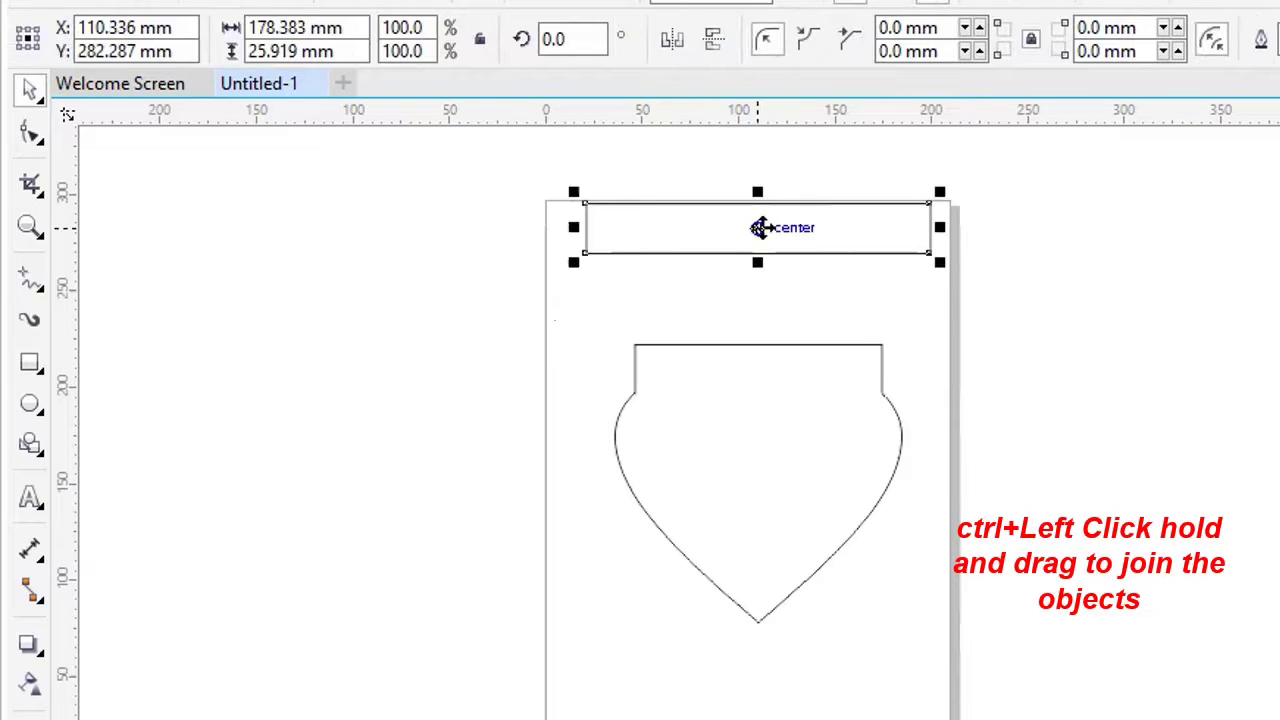
drag(760, 227, 765, 319)
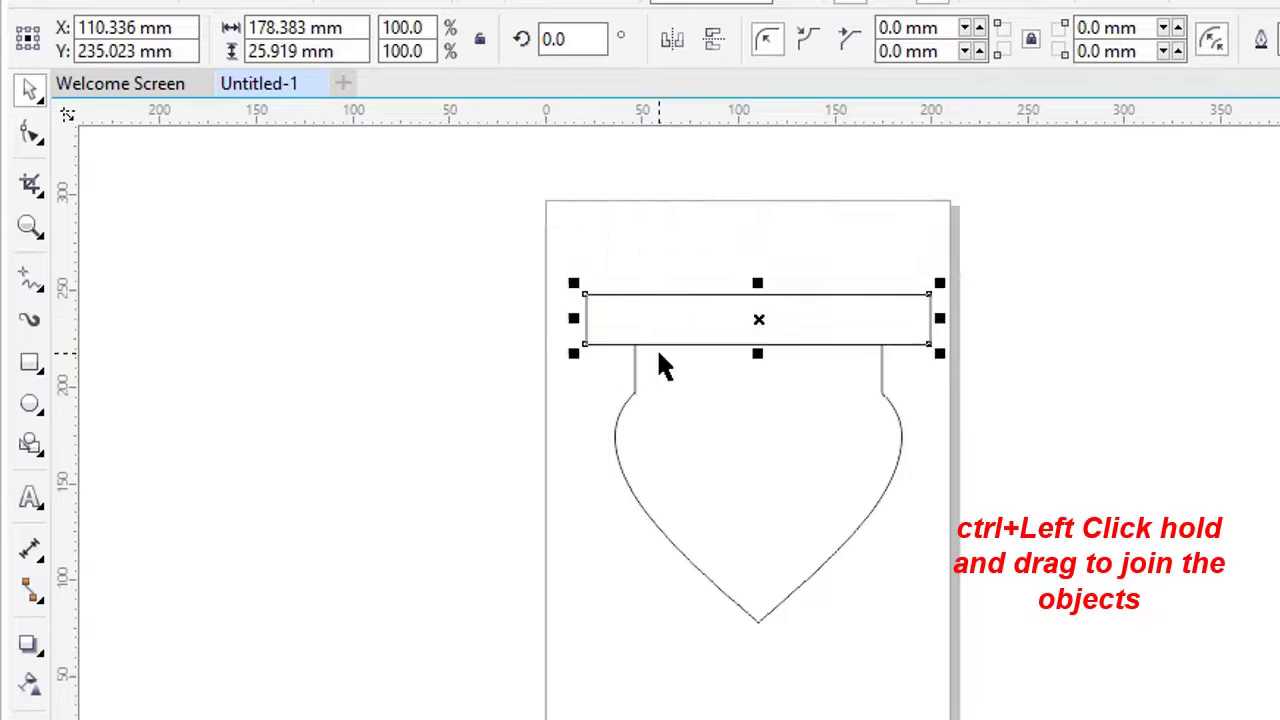
- Fill the top bar yellow and place a duplicate directly below the heart's point
click(1258, 377)
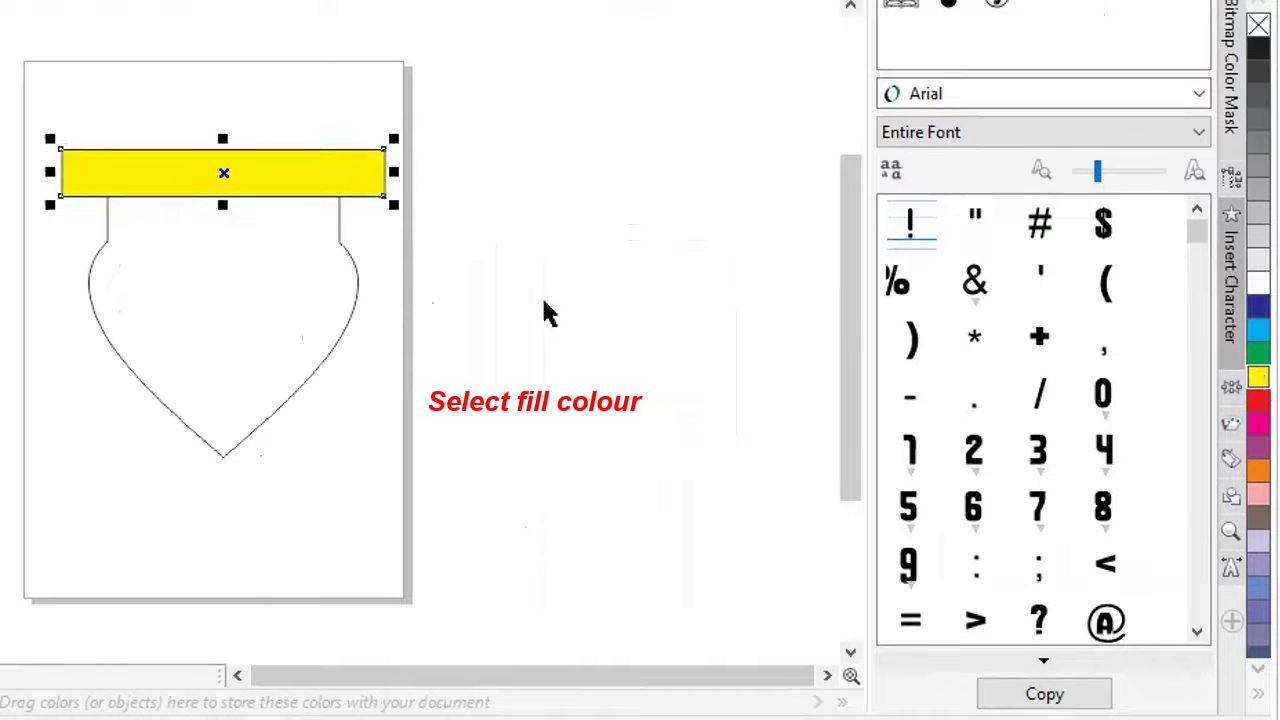
key(ctrl+d)
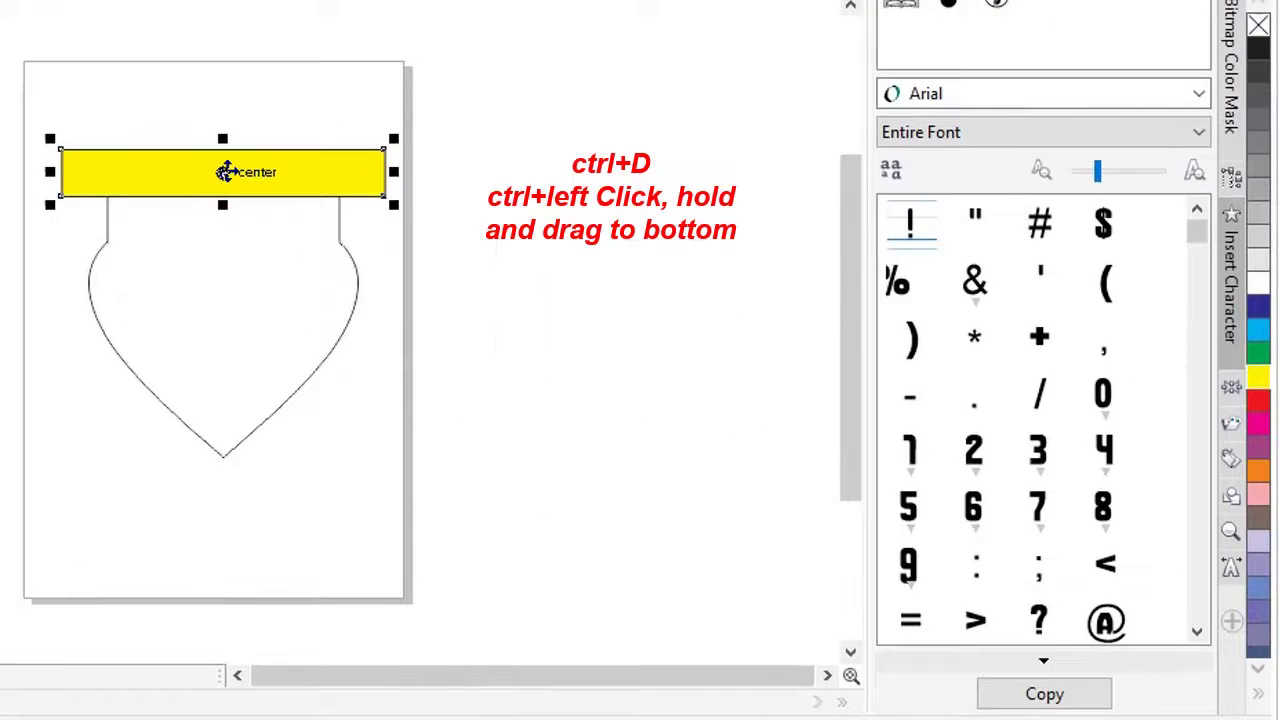
drag(224, 172, 224, 481)
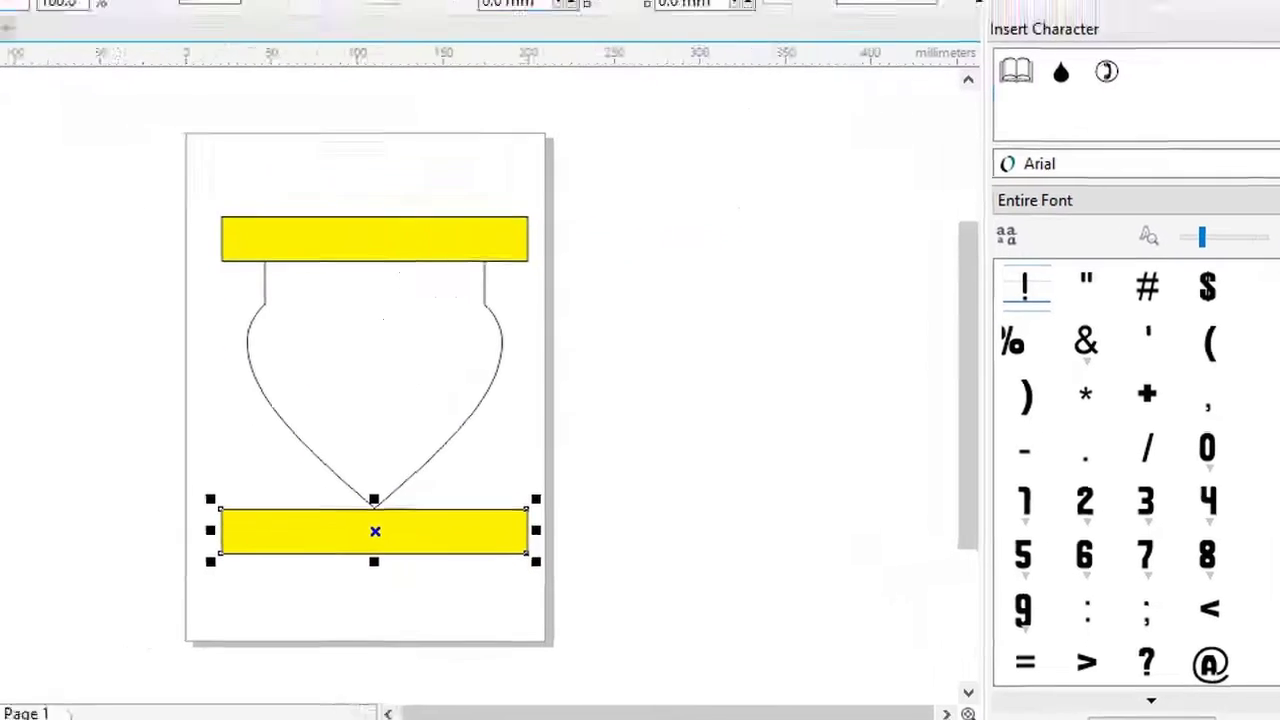
click(447, 311)
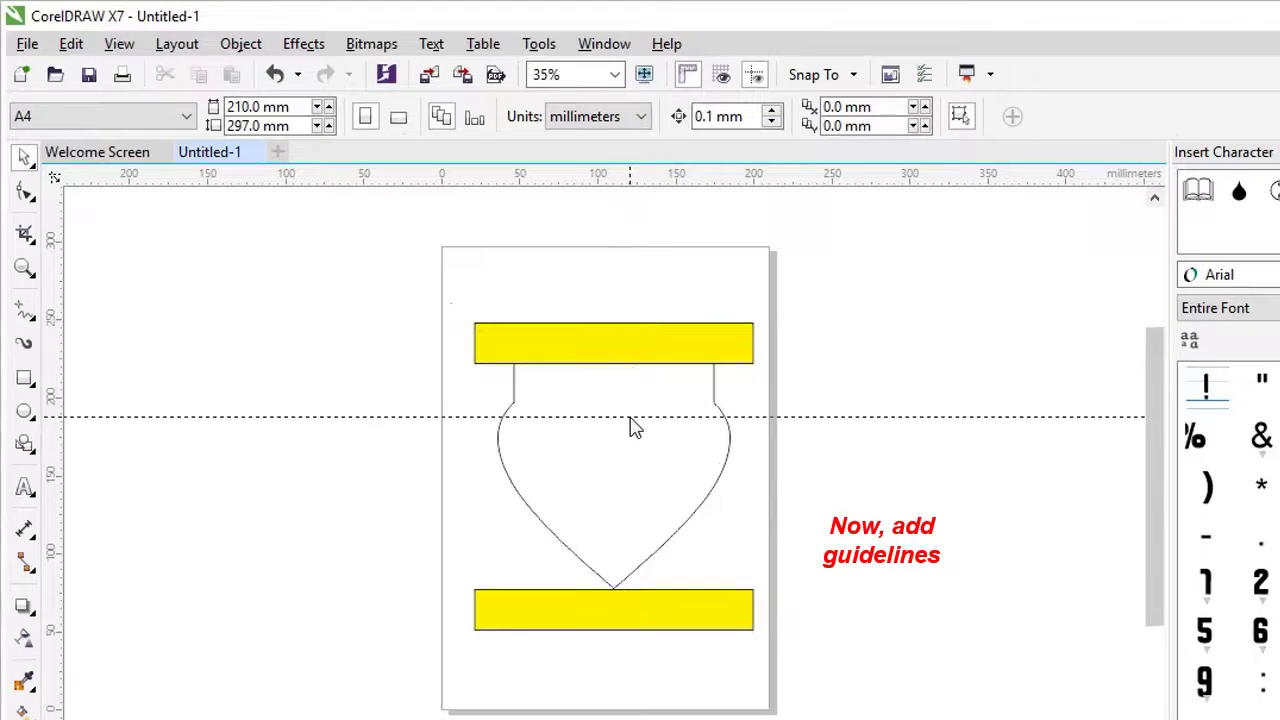
- Add a horizontal guideline across the heart's upper curve
drag(632, 428, 630, 418)
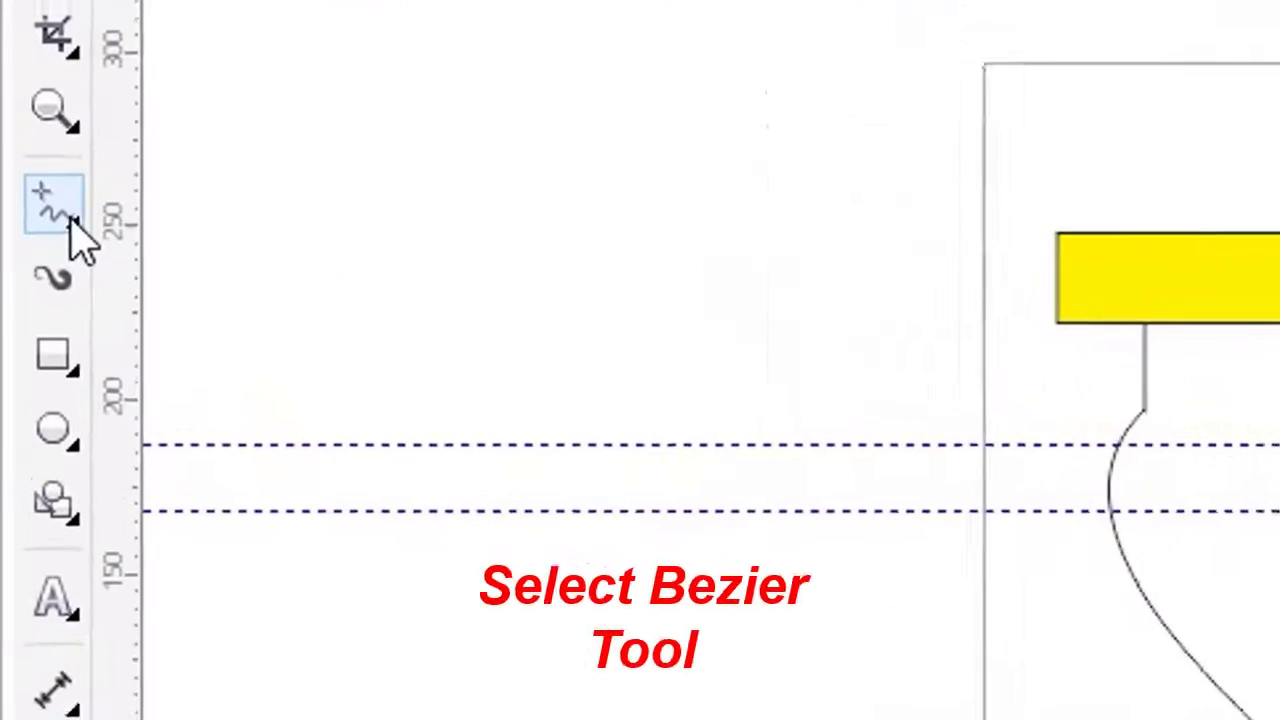
- Draw Bézier dividing lines: a V from both upper curves to the centre, then one to the bottom point
click(88, 240)
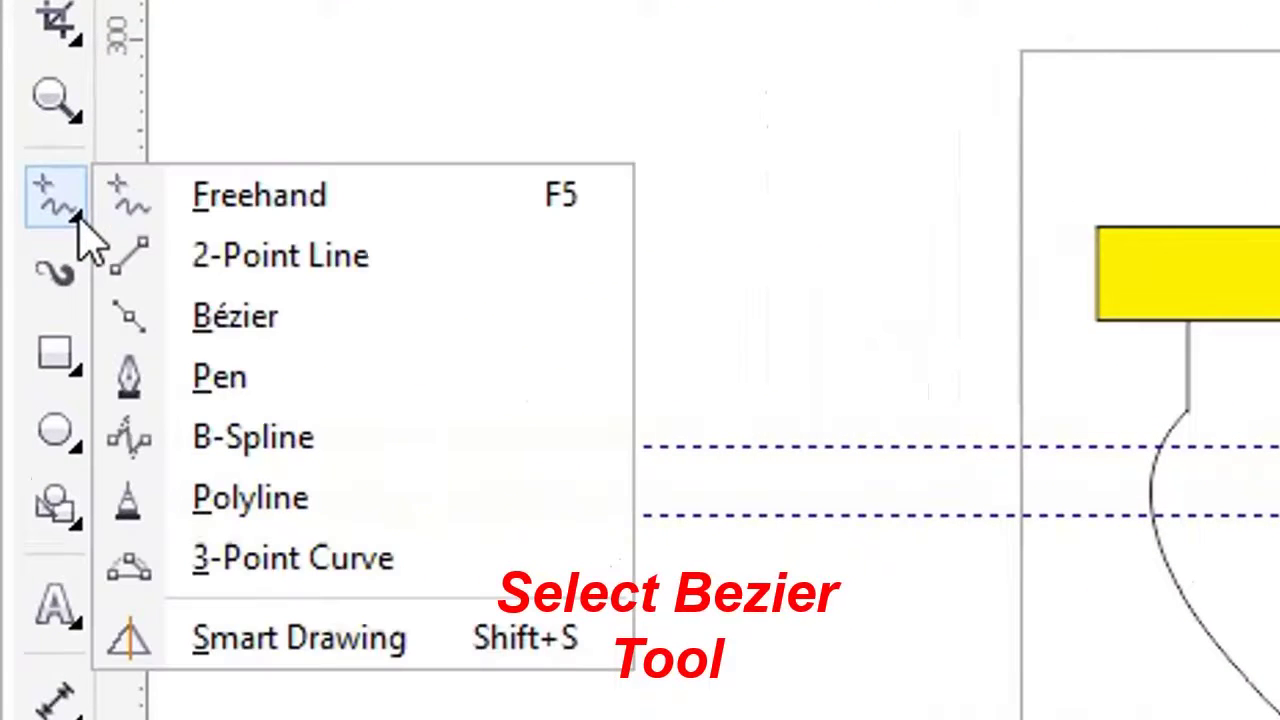
click(250, 322)
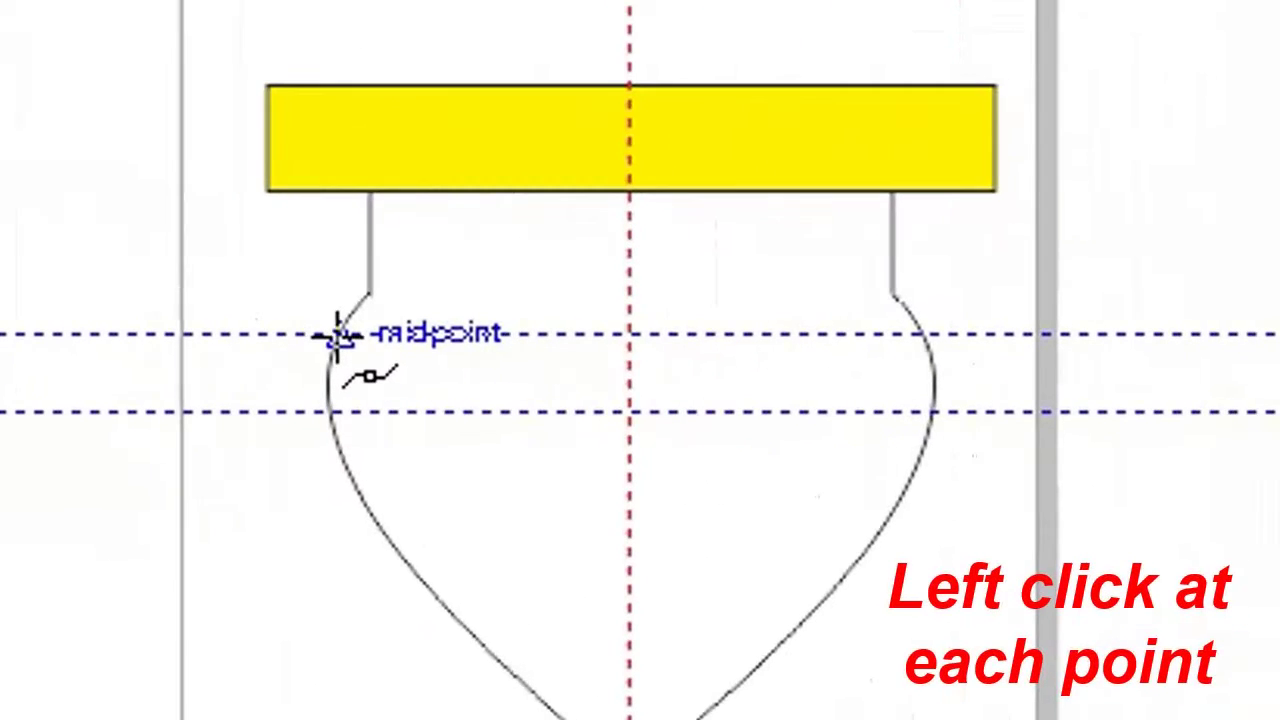
click(340, 335)
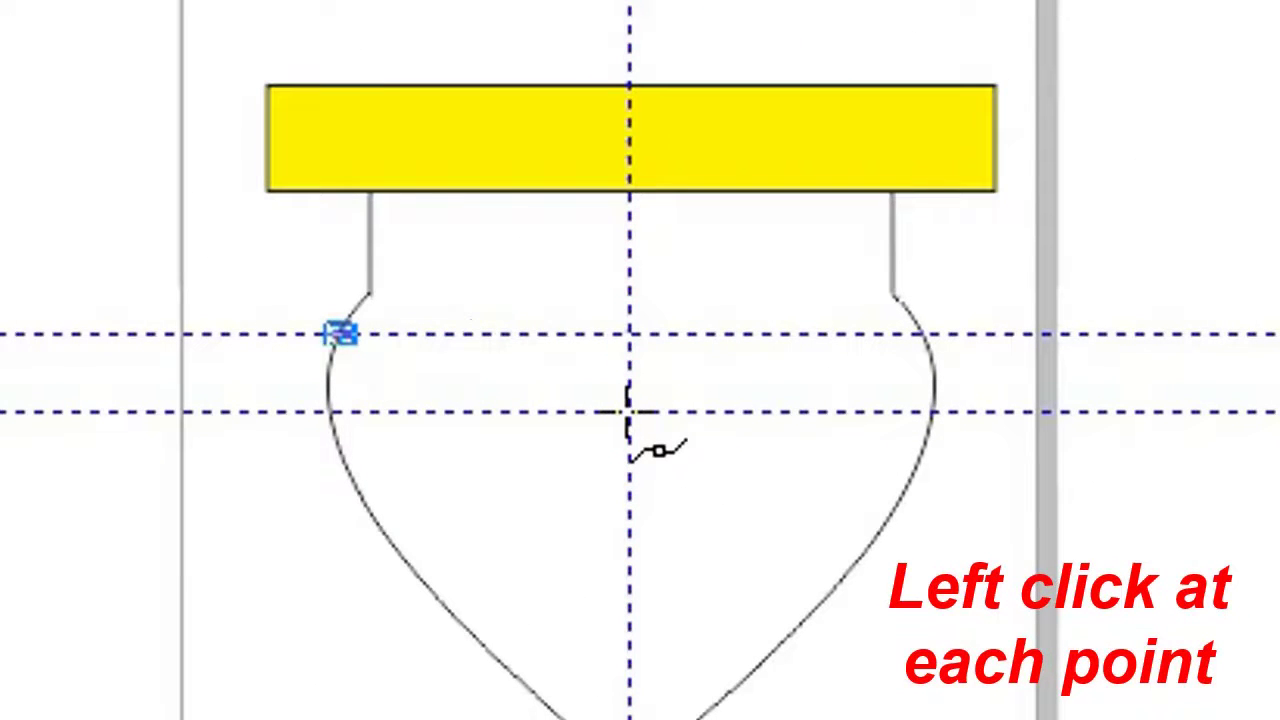
click(628, 411)
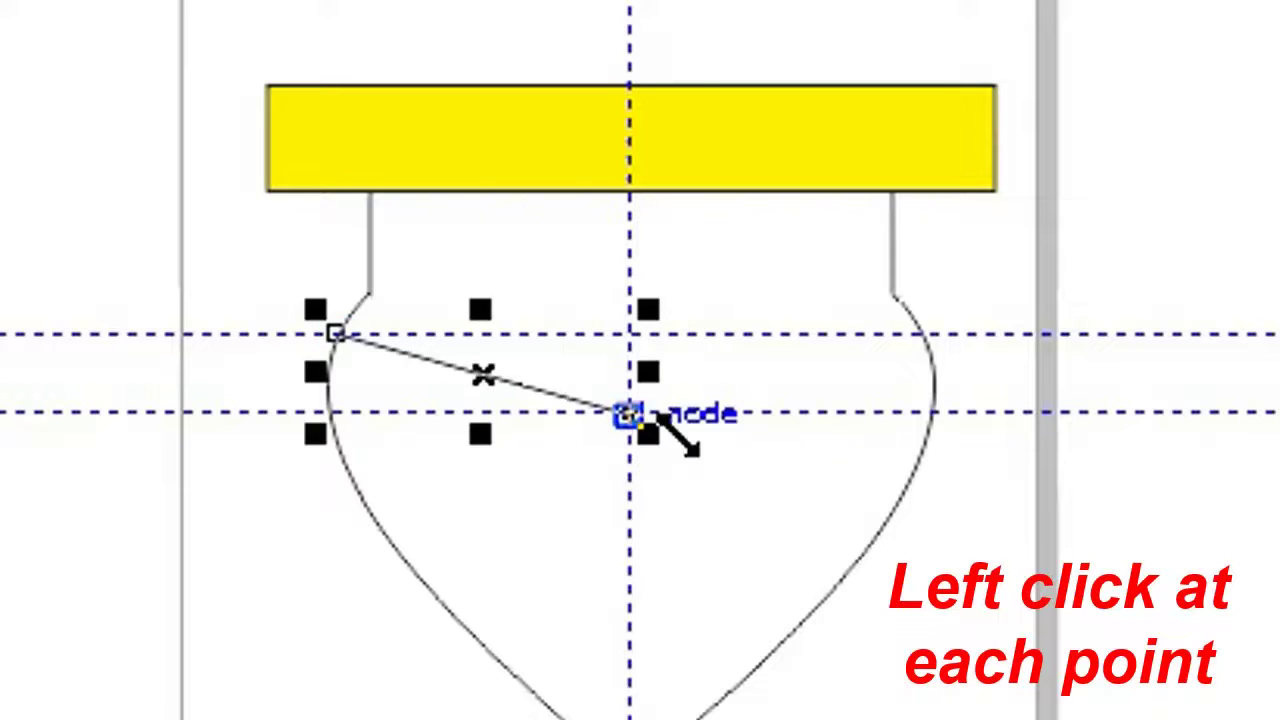
click(920, 334)
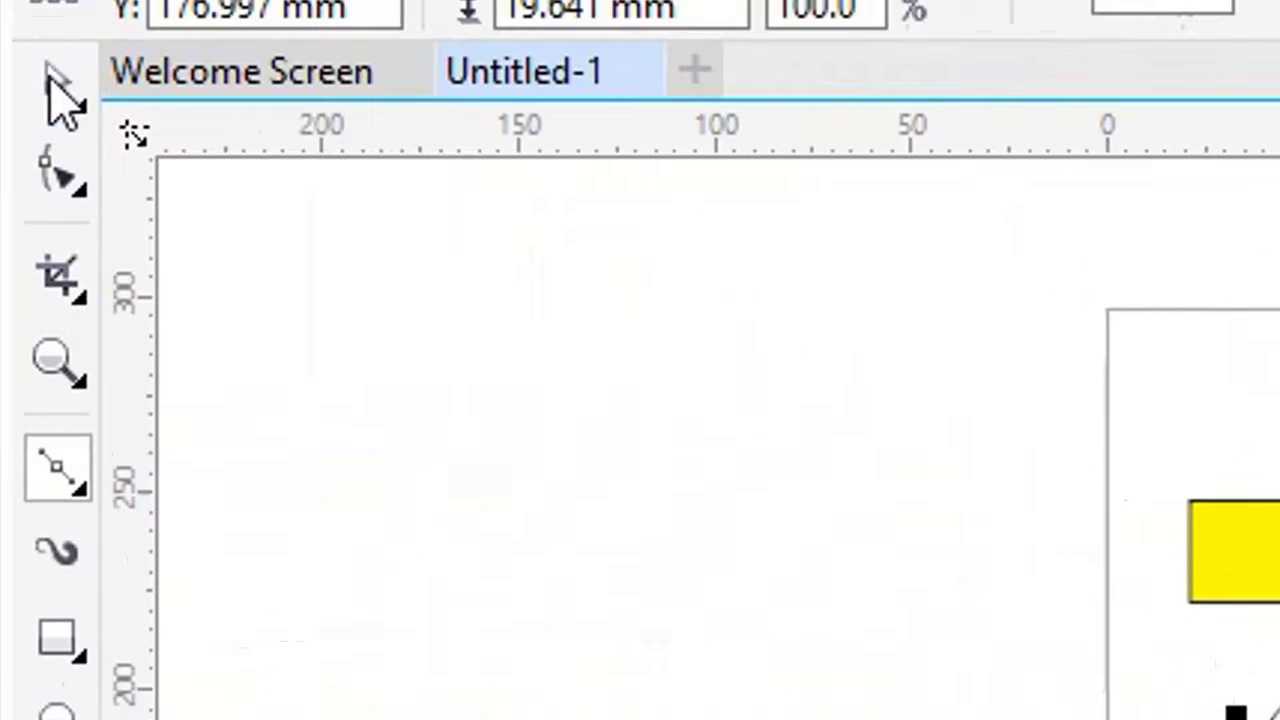
click(55, 95)
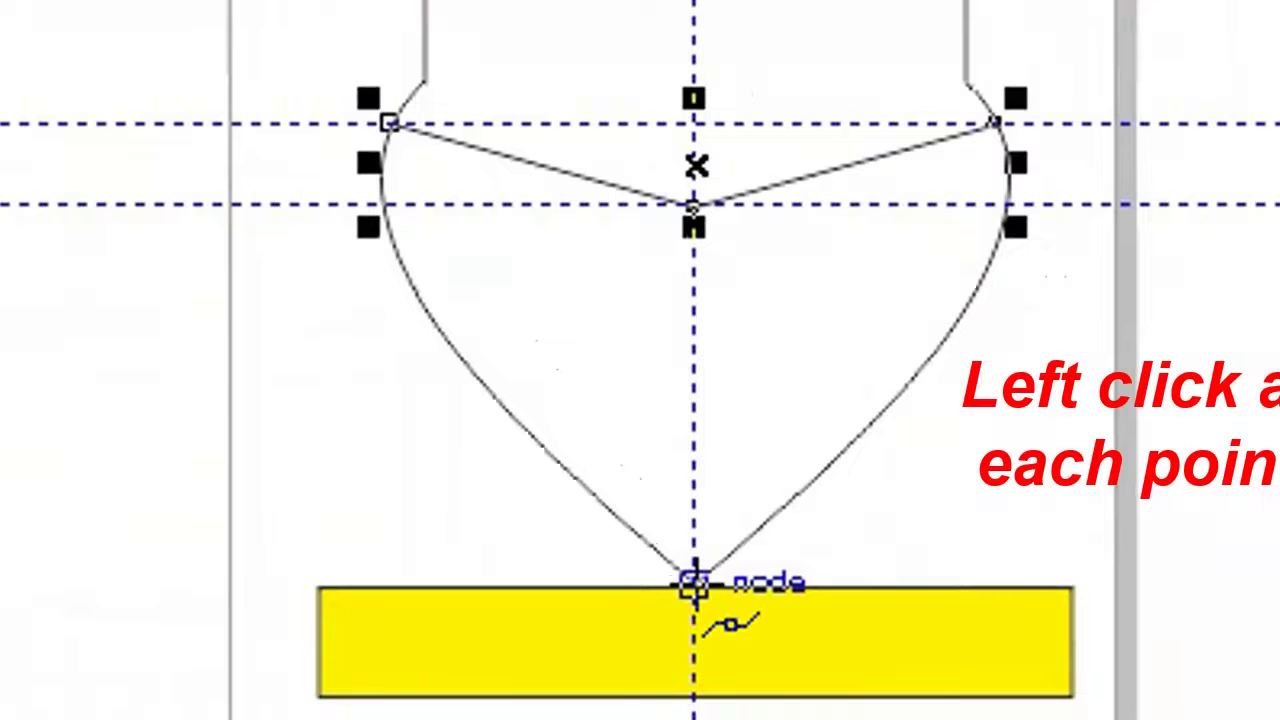
click(695, 585)
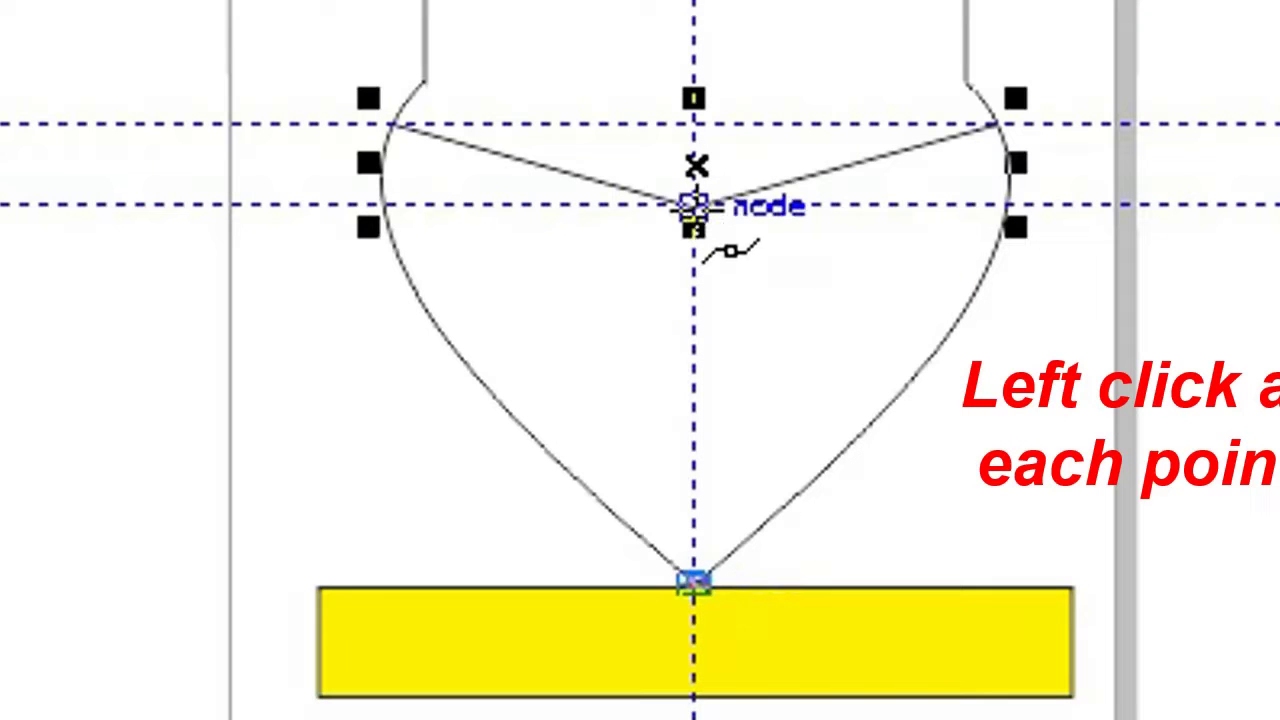
click(695, 207)
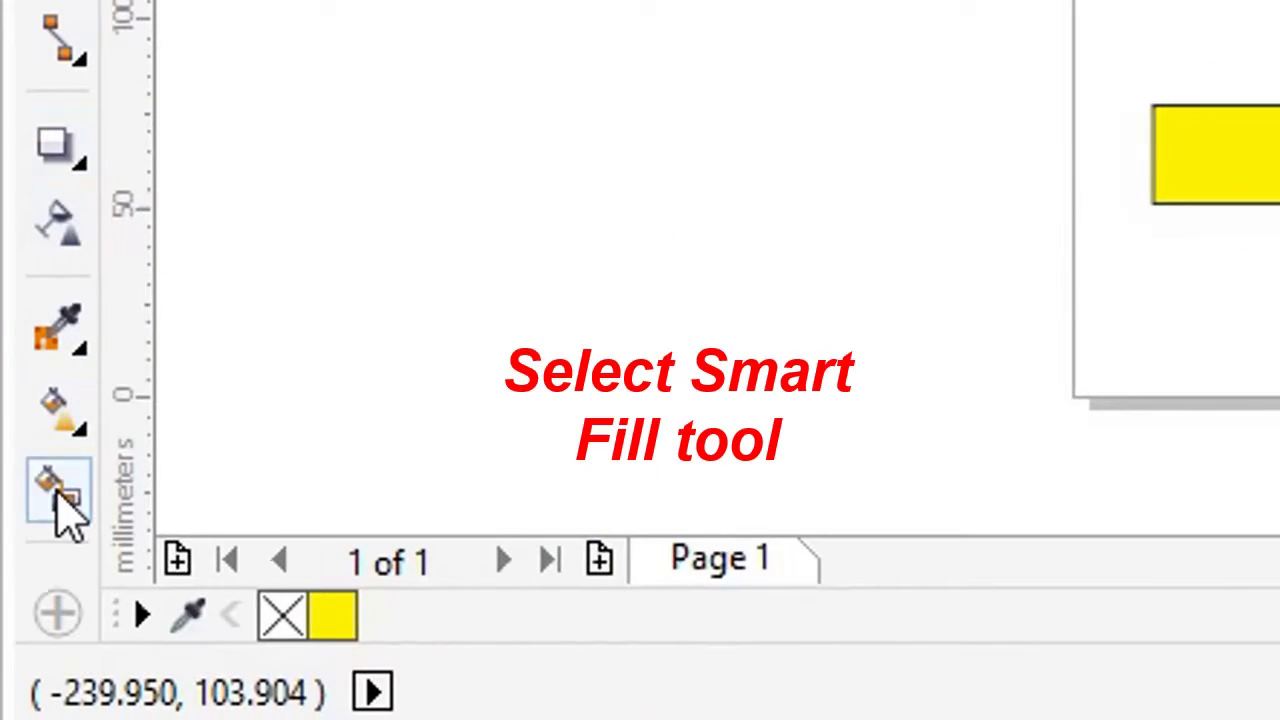
- Smart Fill the left and right heart halves dark green with a cyan 3.0 pt outline
click(57, 493)
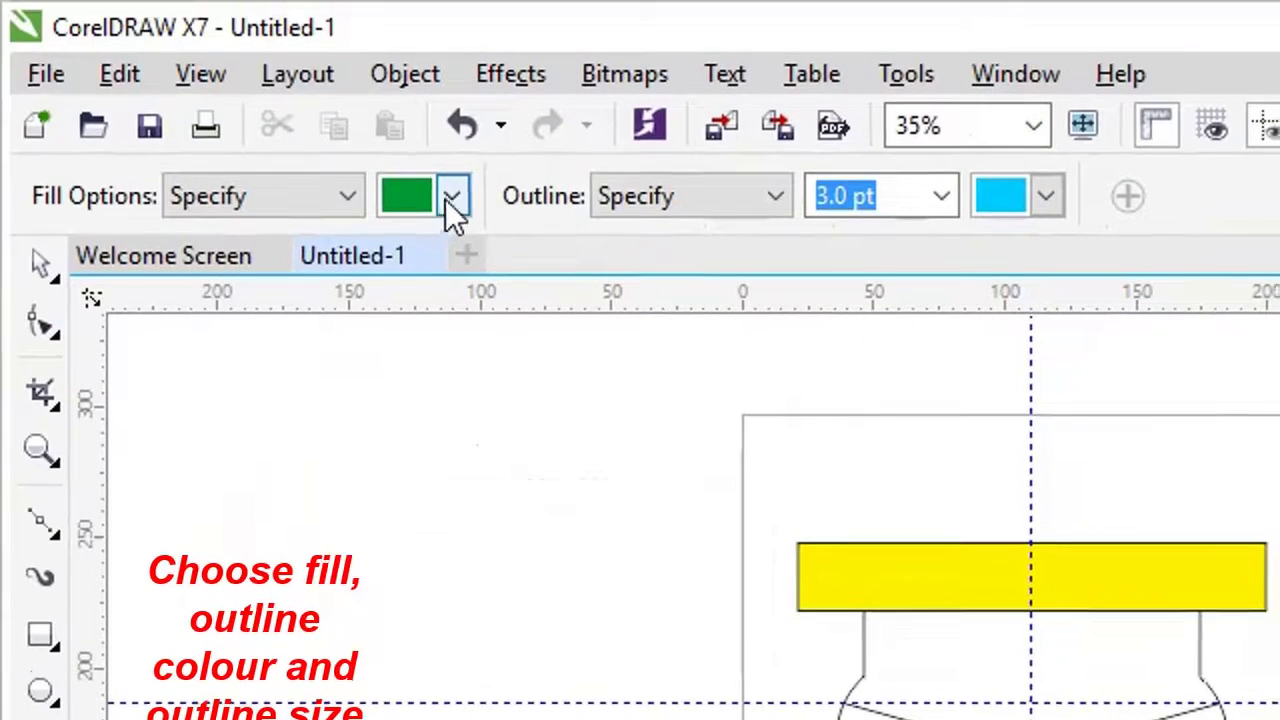
click(453, 200)
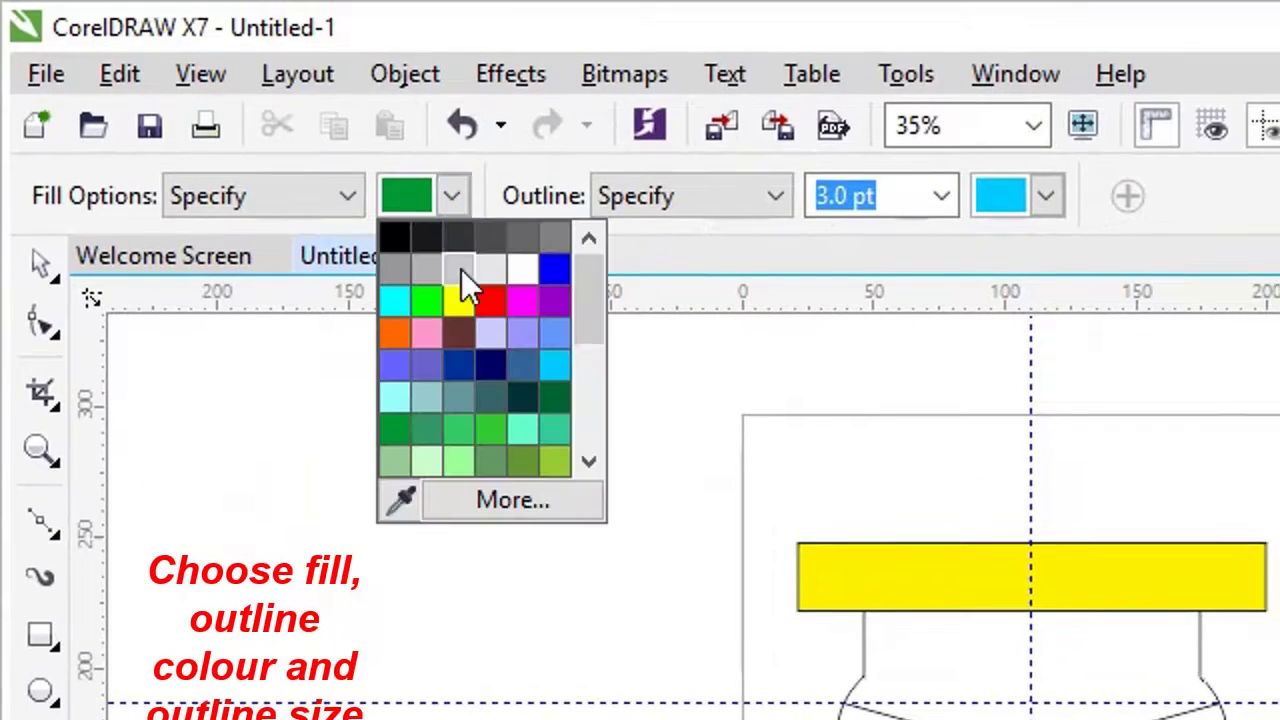
click(392, 430)
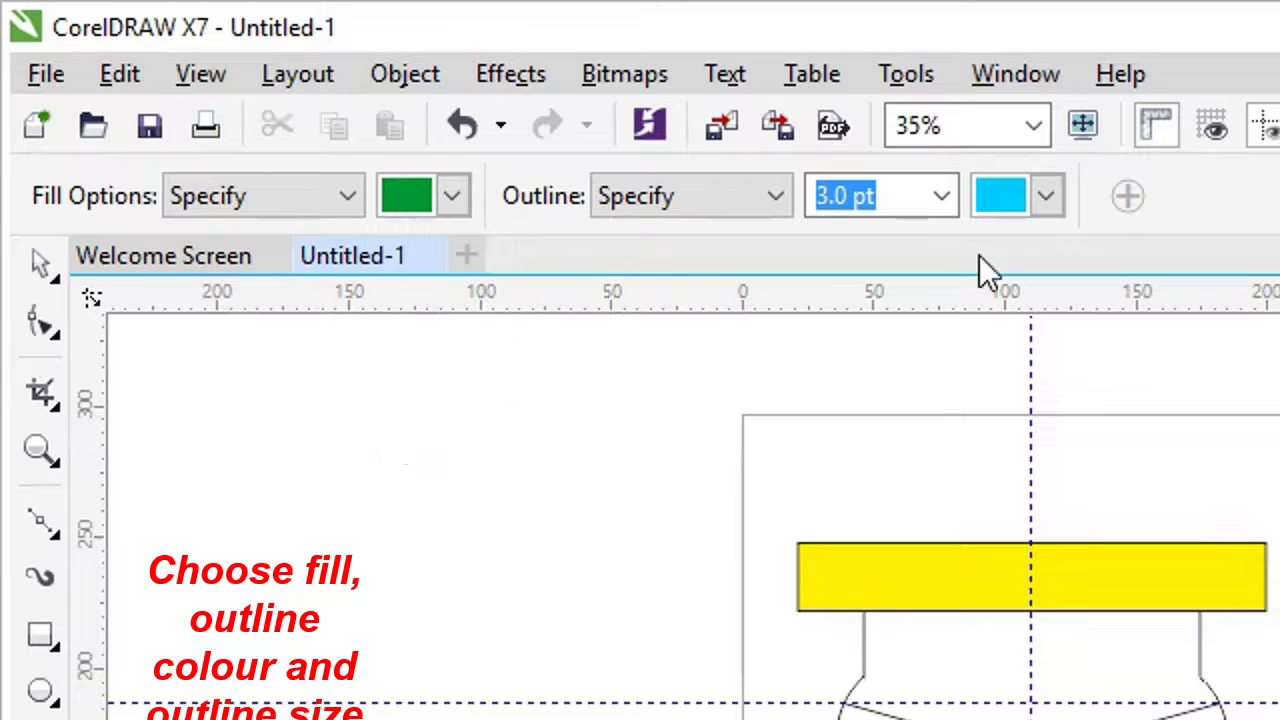
click(1046, 200)
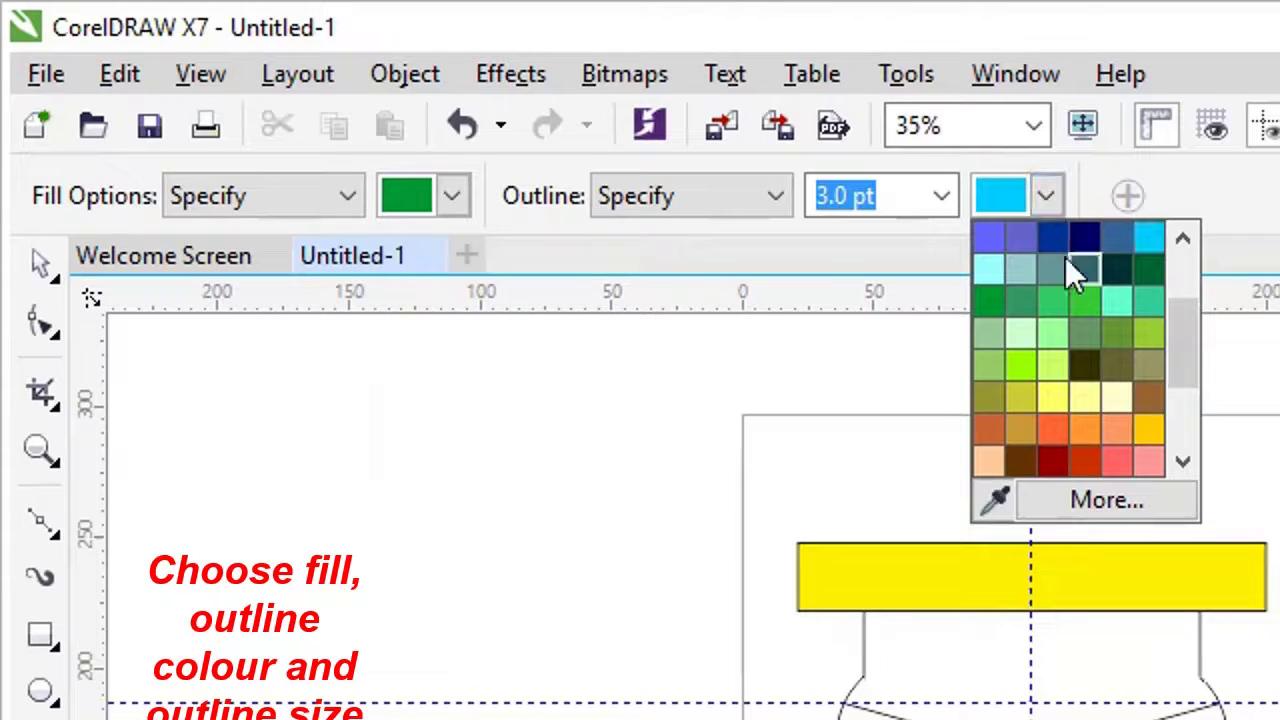
click(1155, 240)
click(941, 196)
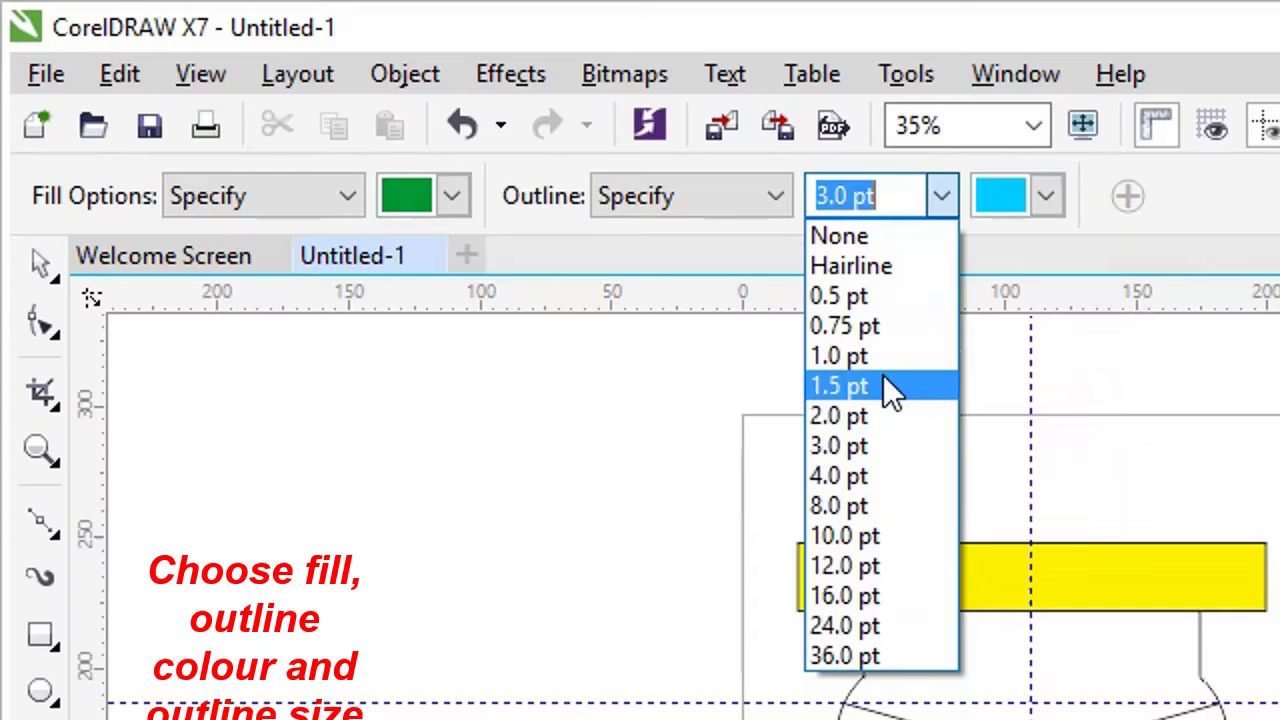
click(857, 445)
click(508, 332)
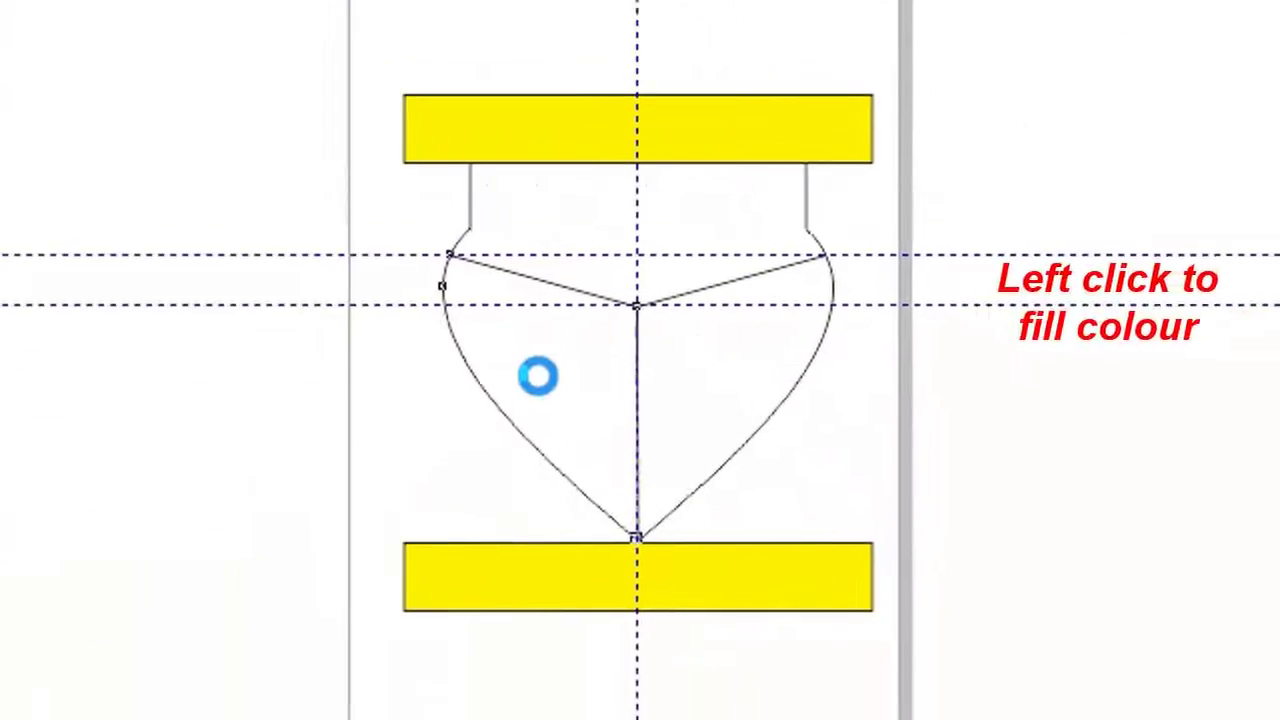
click(693, 335)
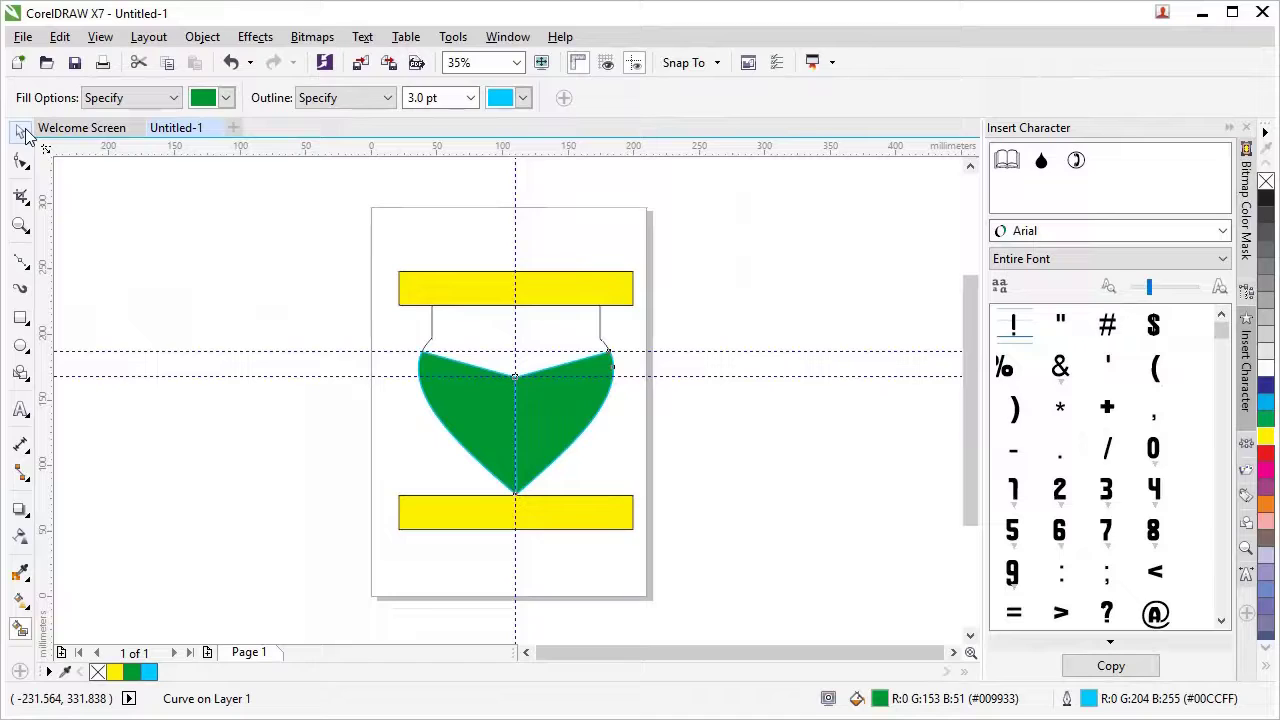
click(24, 134)
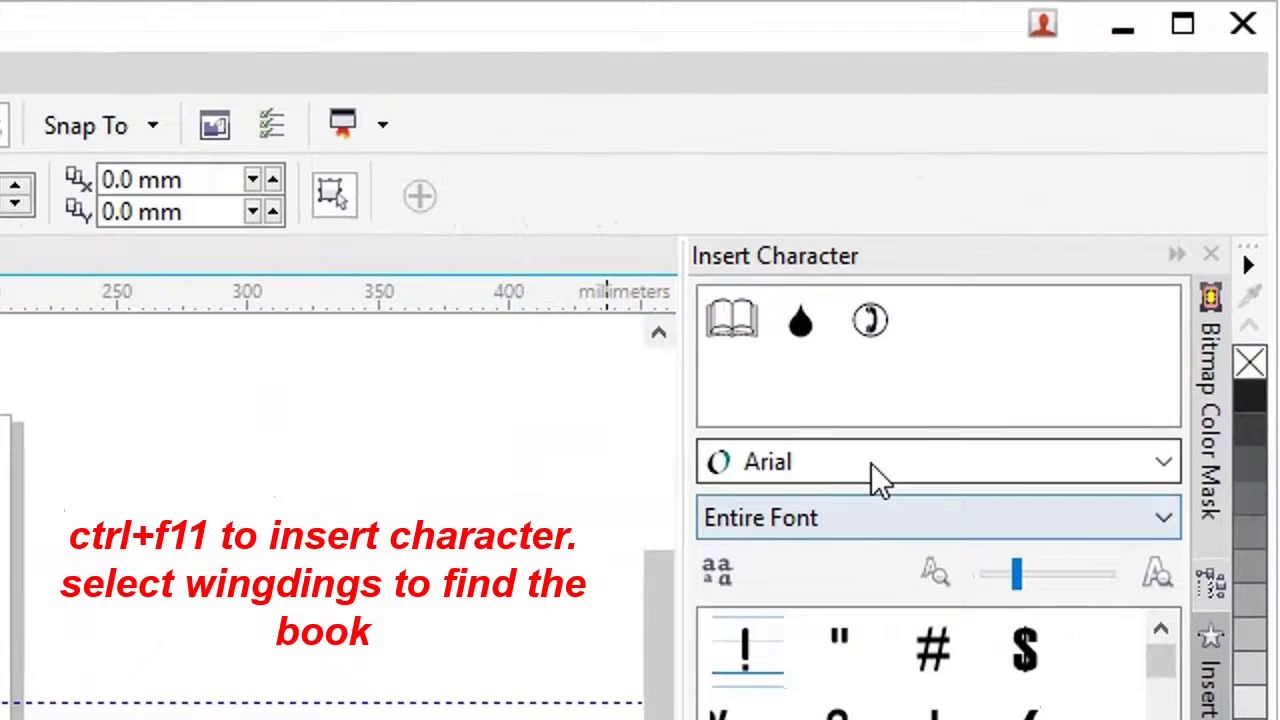
- Copy the Wingdings open-book symbol from Insert Character and paste it onto the canvas
click(871, 463)
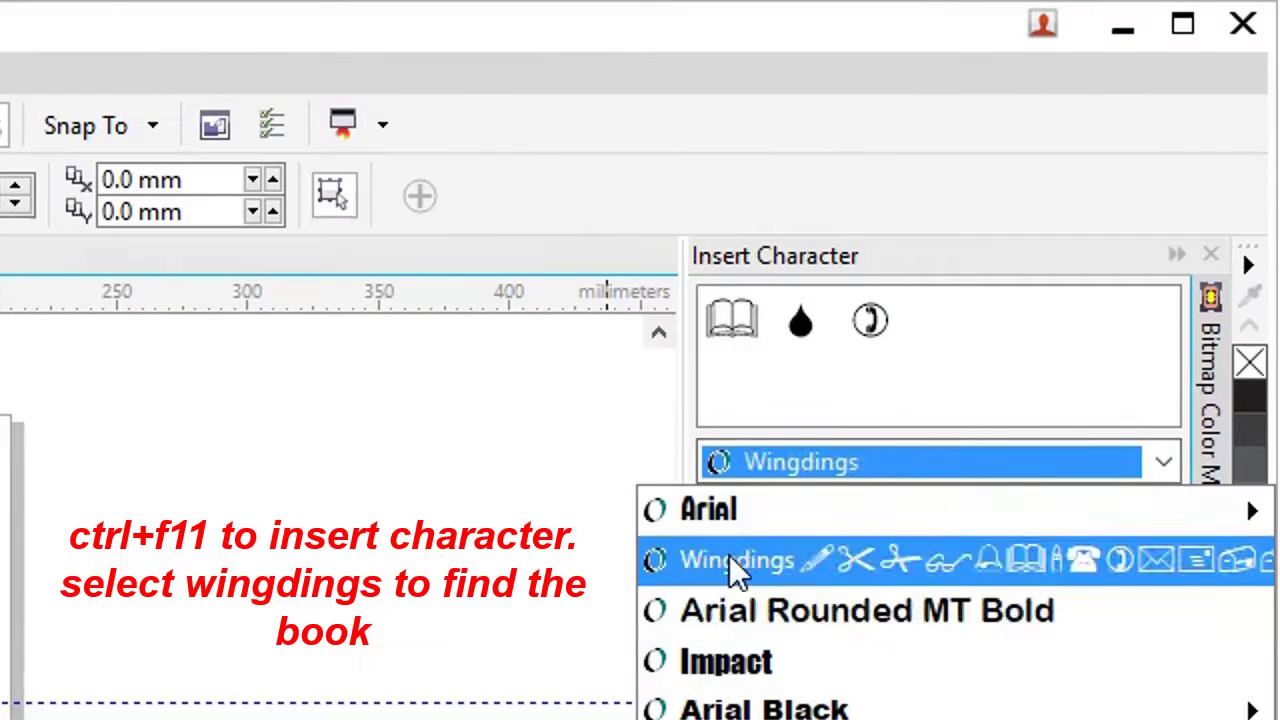
click(729, 555)
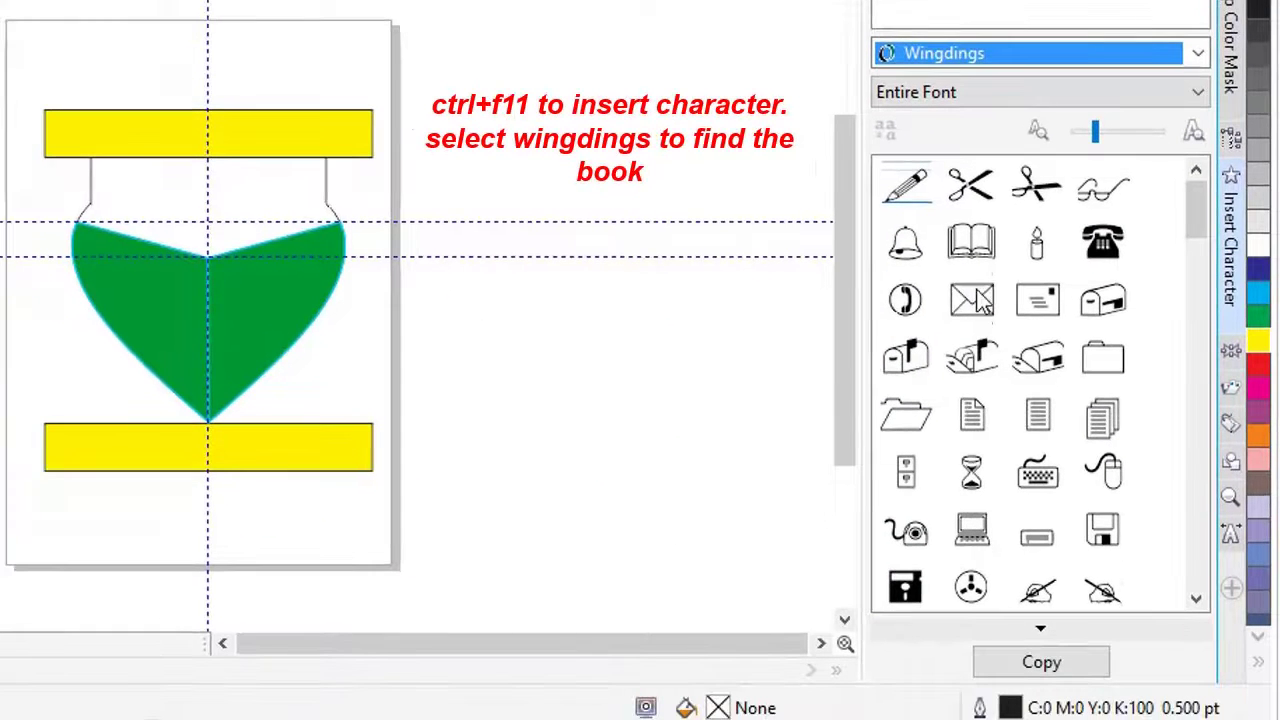
click(977, 246)
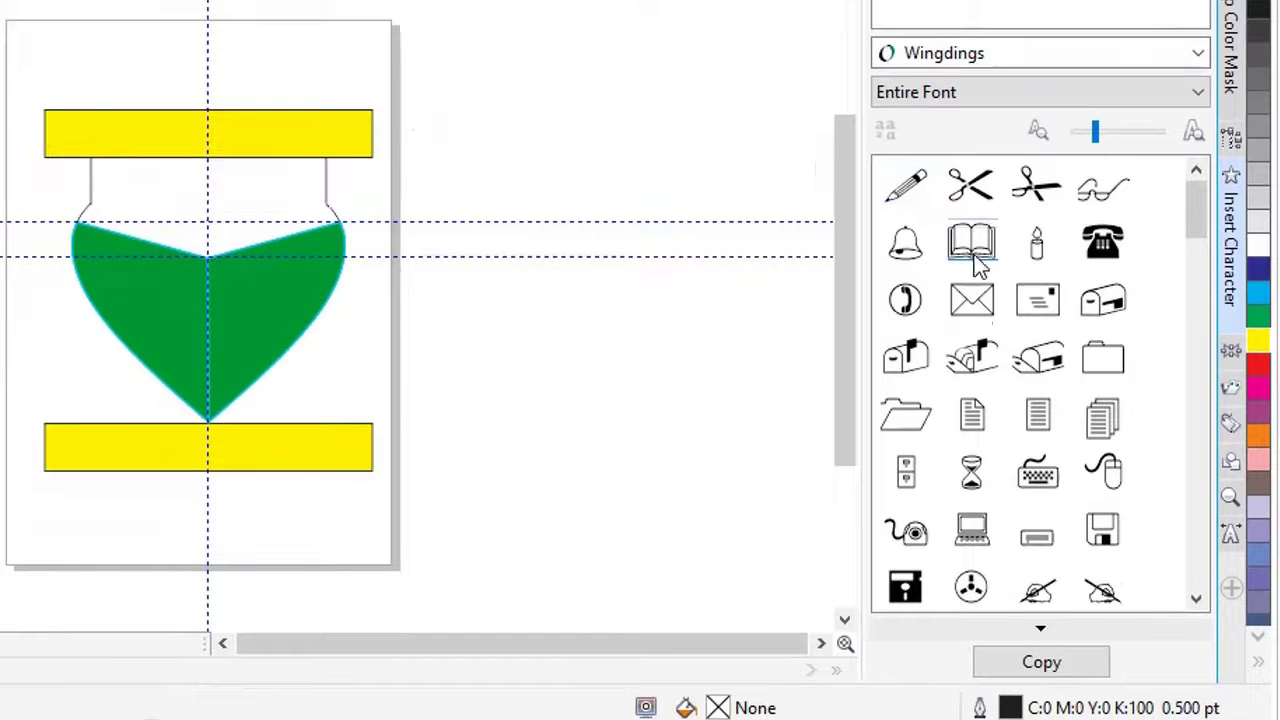
click(1040, 665)
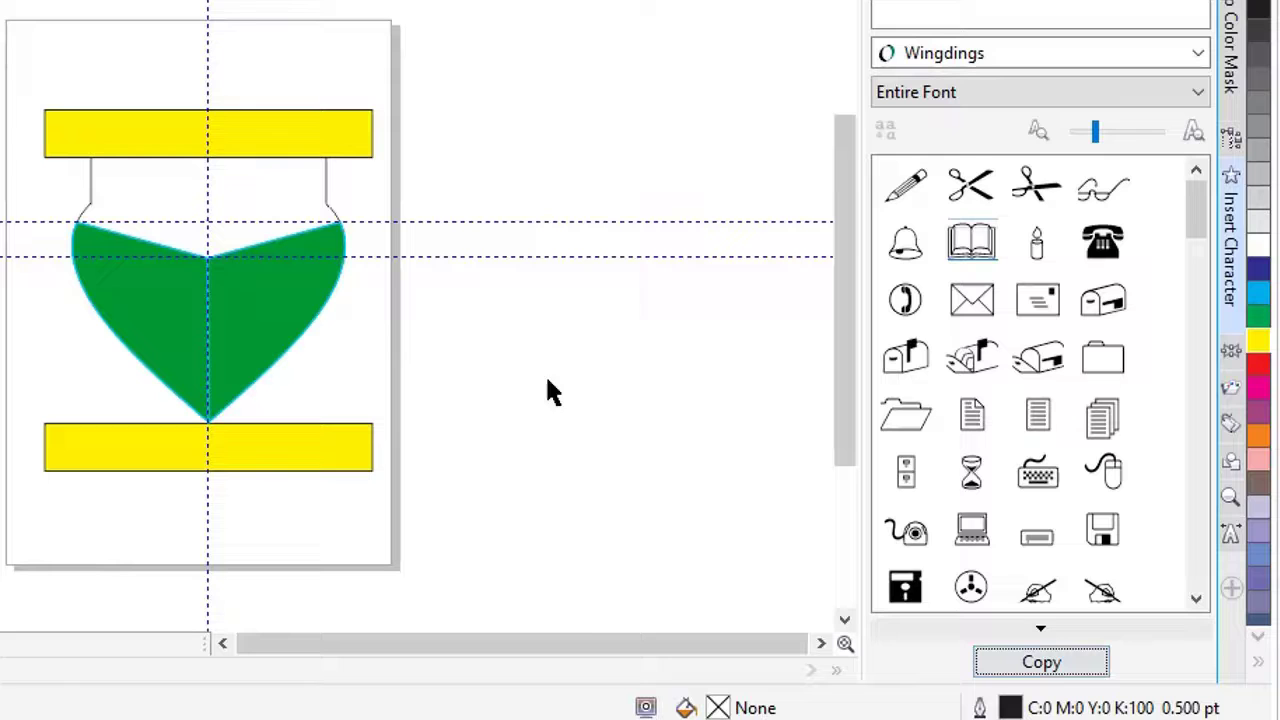
right_click(503, 332)
click(574, 510)
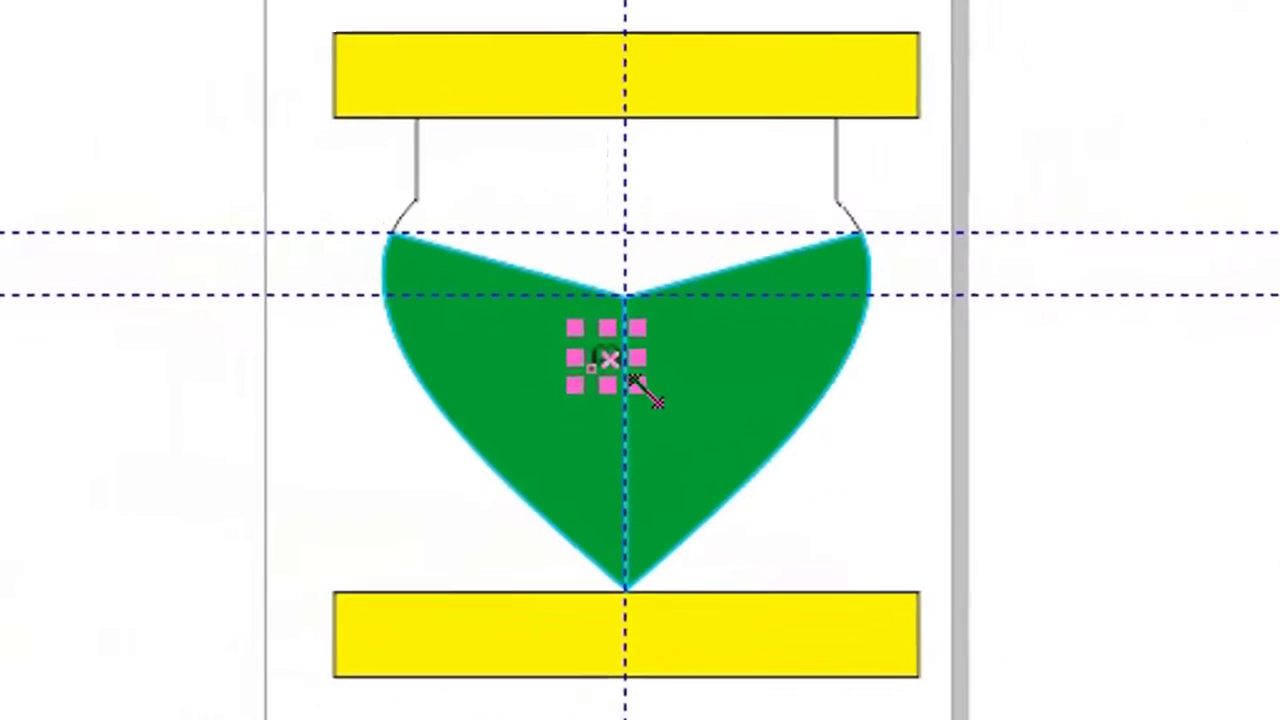
- Enlarge the book symbol and move it onto the heart's centre line
drag(216, 308, 273, 366)
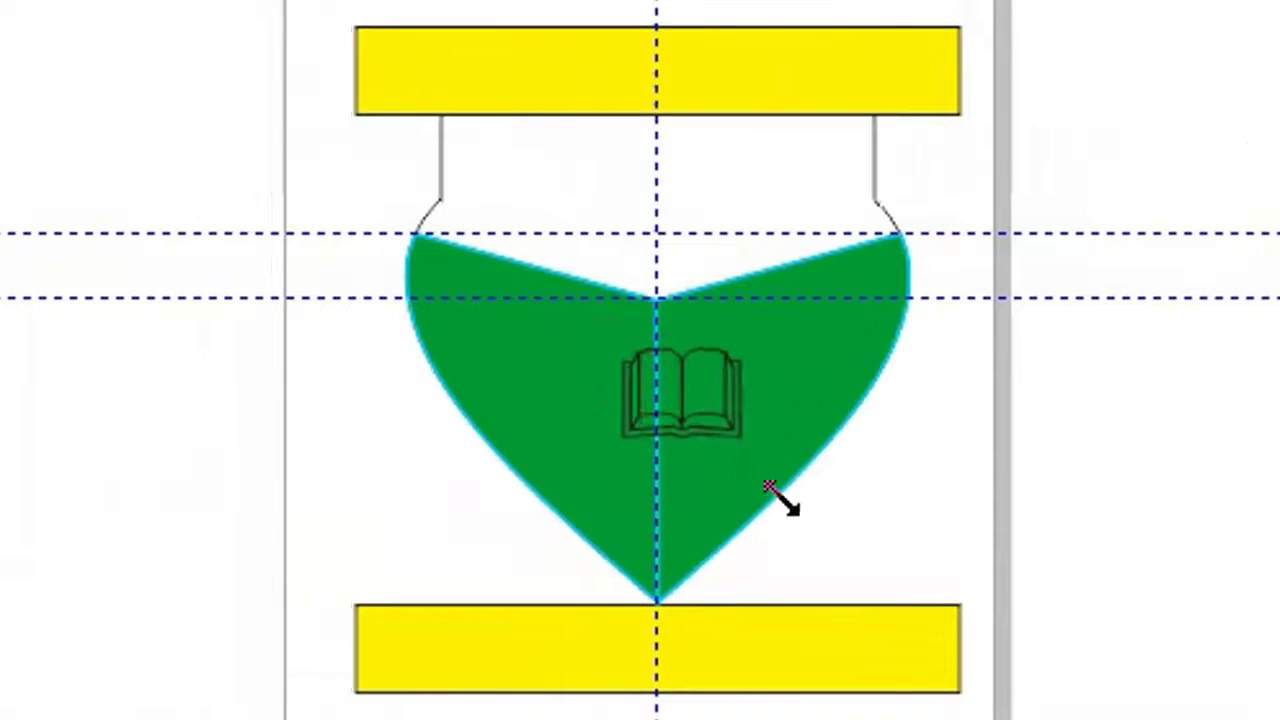
drag(770, 487, 787, 478)
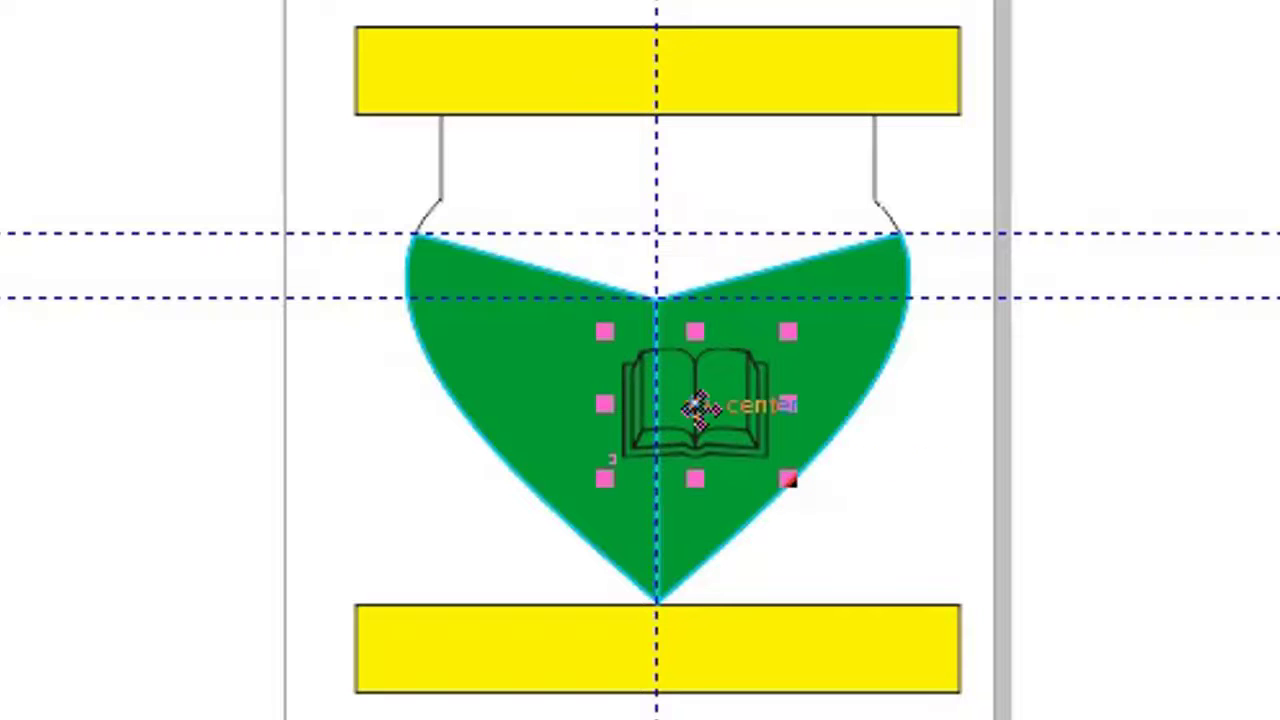
mouse_move(703, 397)
mouse_down()
mouse_move(660, 447)
mouse_move(663, 419)
mouse_up()
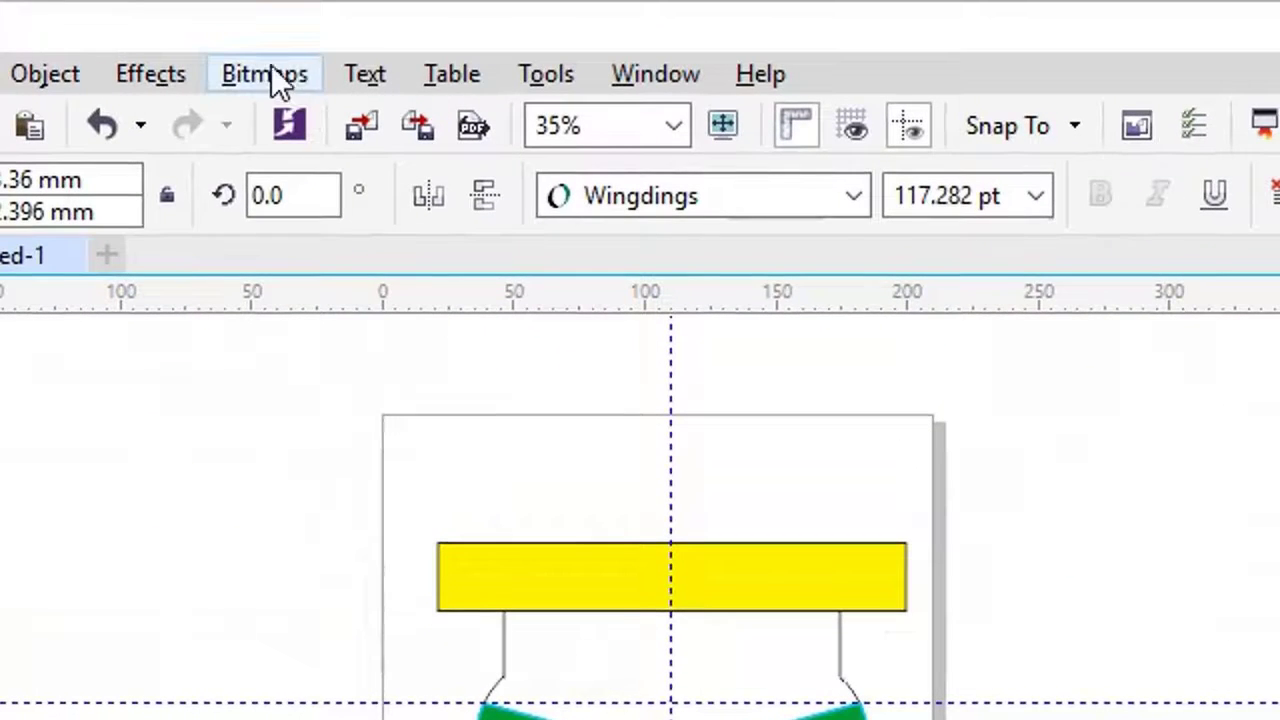
- Convert the book symbol to a bitmap with the default settings
click(279, 80)
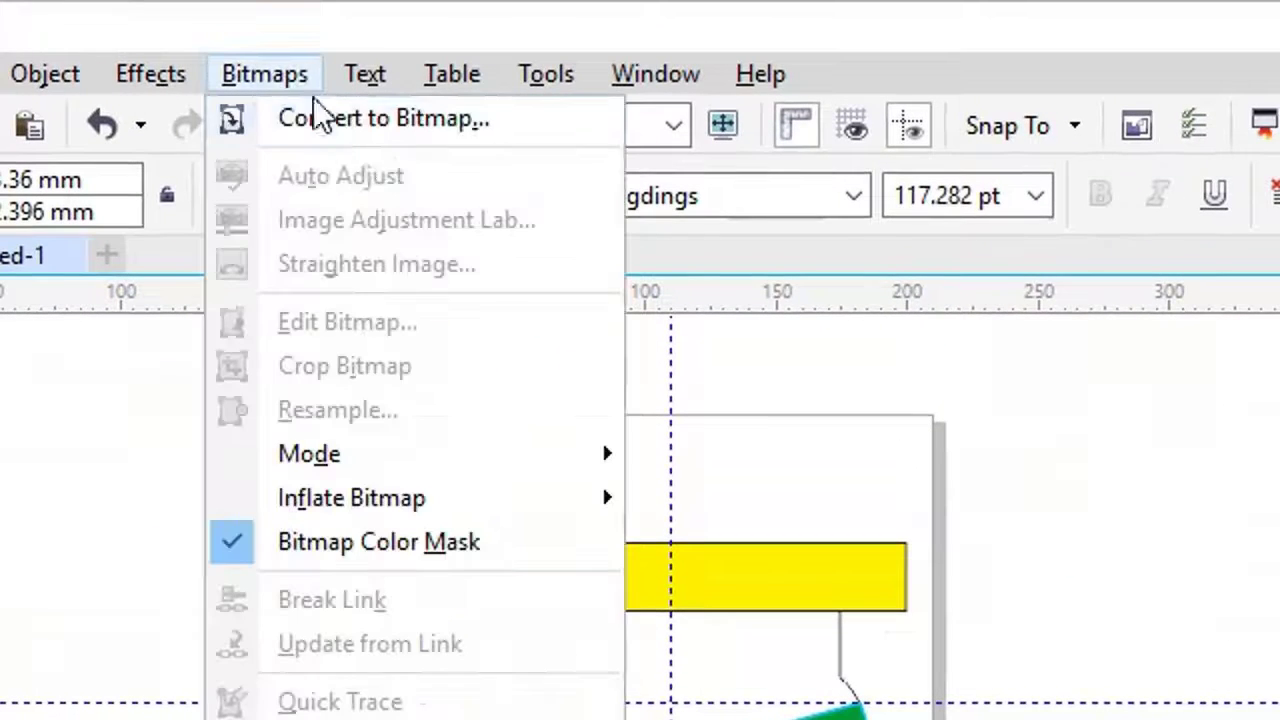
click(387, 127)
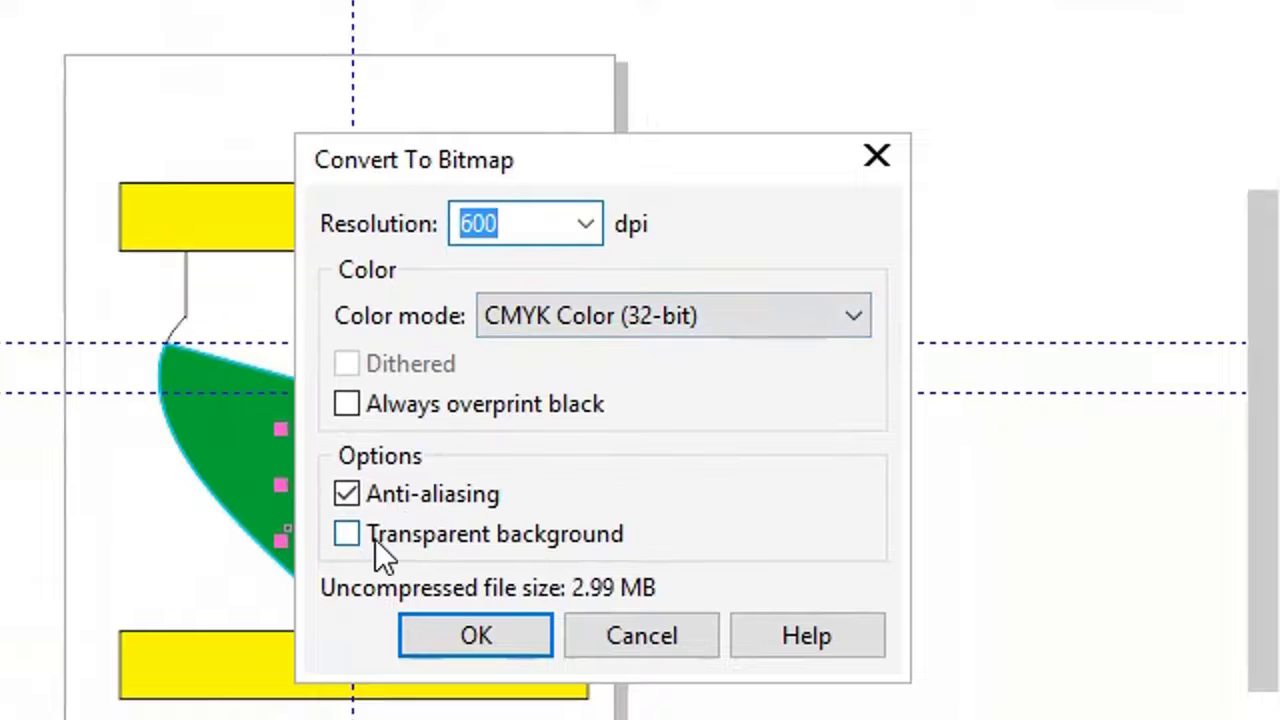
click(493, 635)
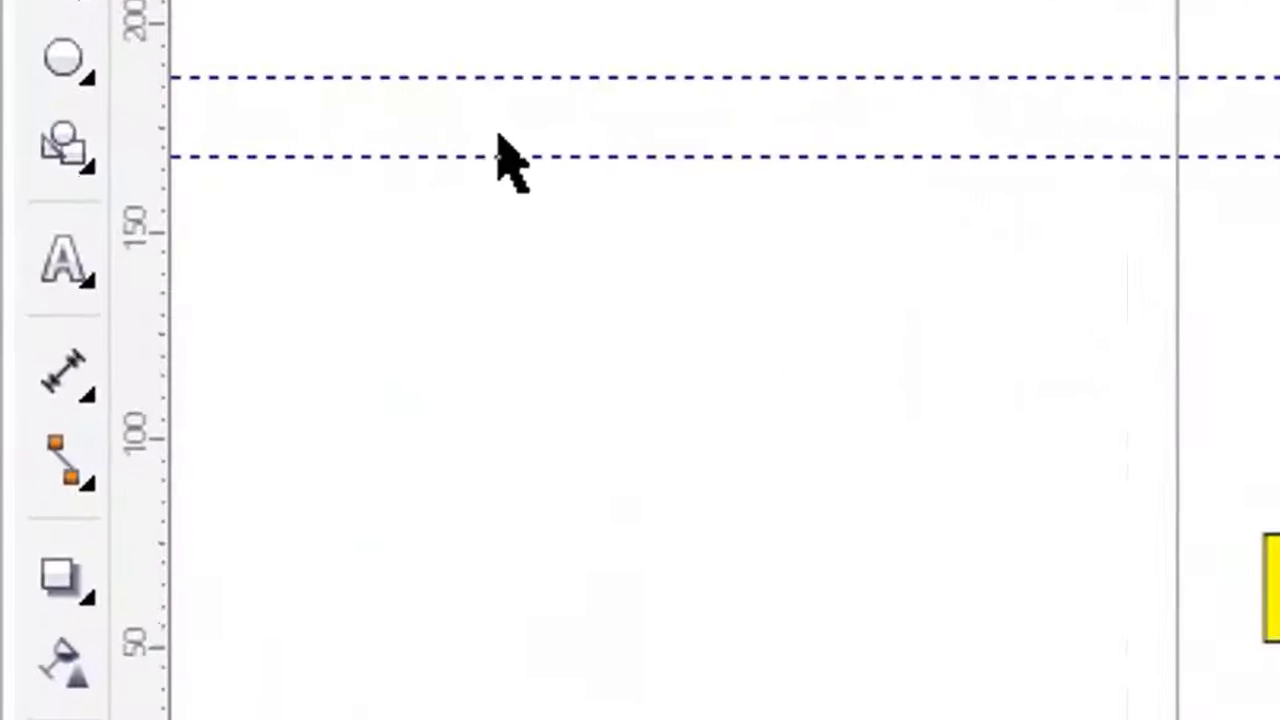
- Draw a star left of the page with 12 points and sharpness 38
click(90, 172)
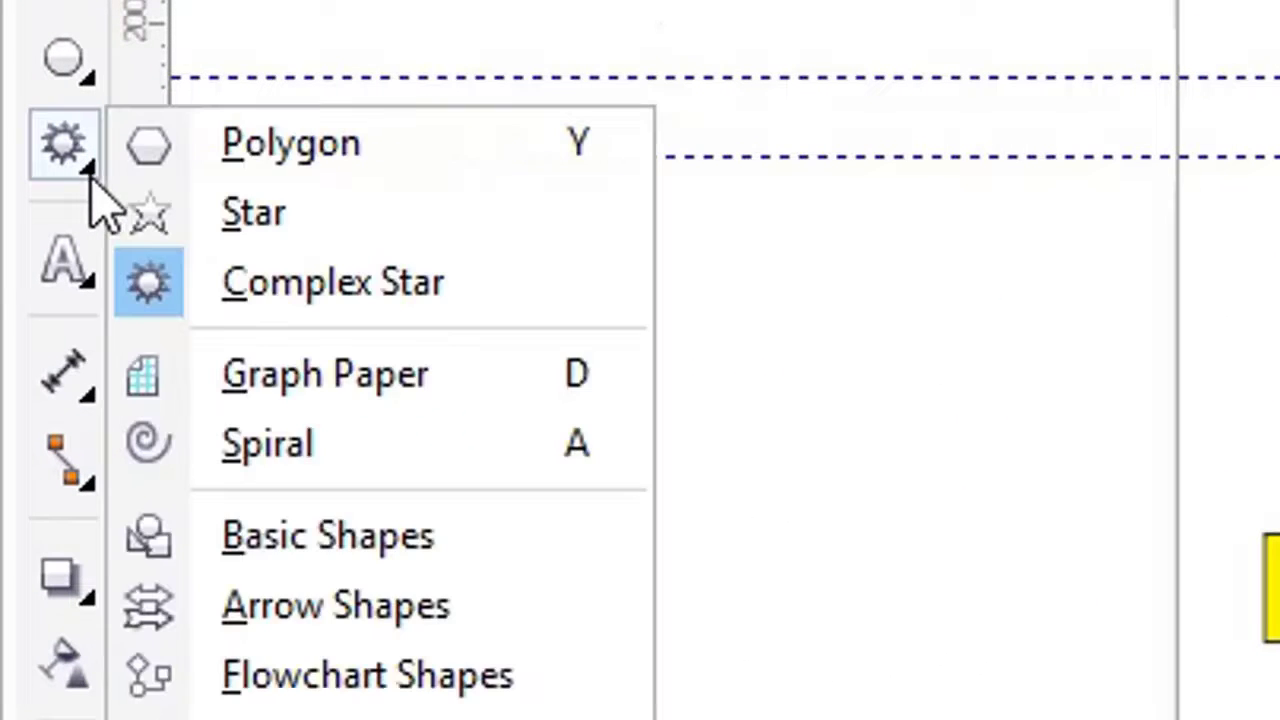
click(248, 226)
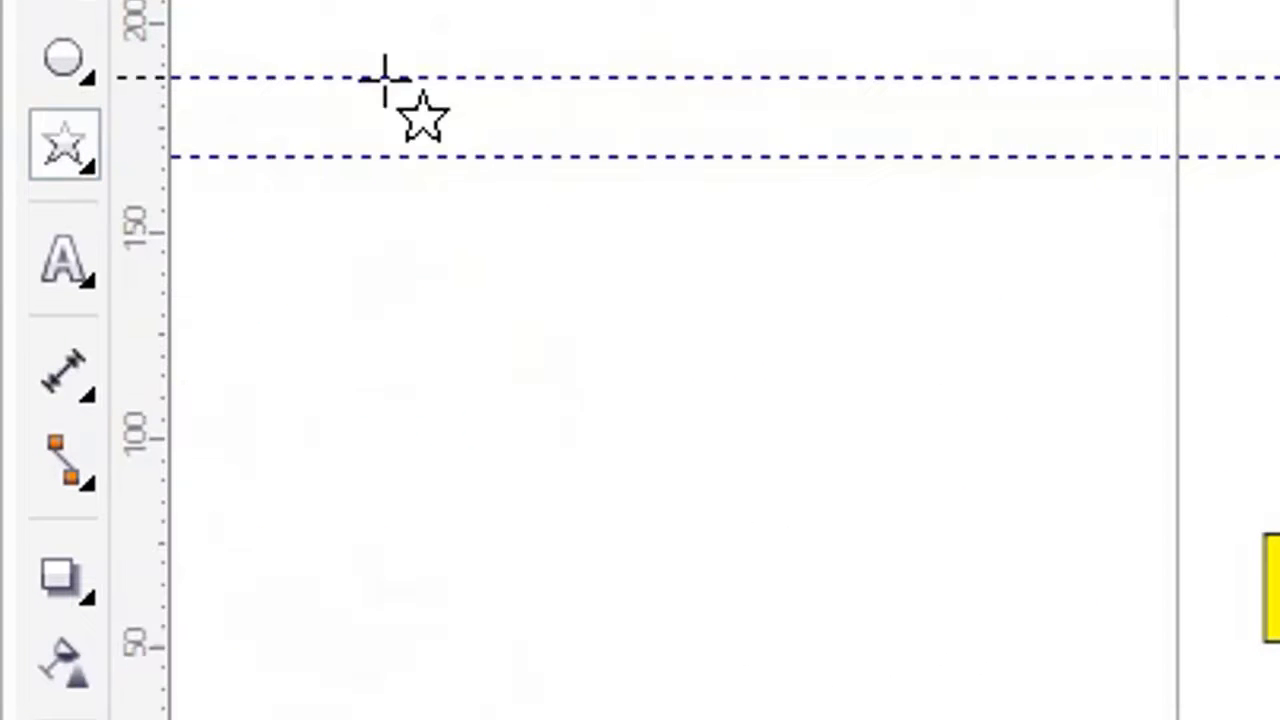
drag(384, 78, 863, 490)
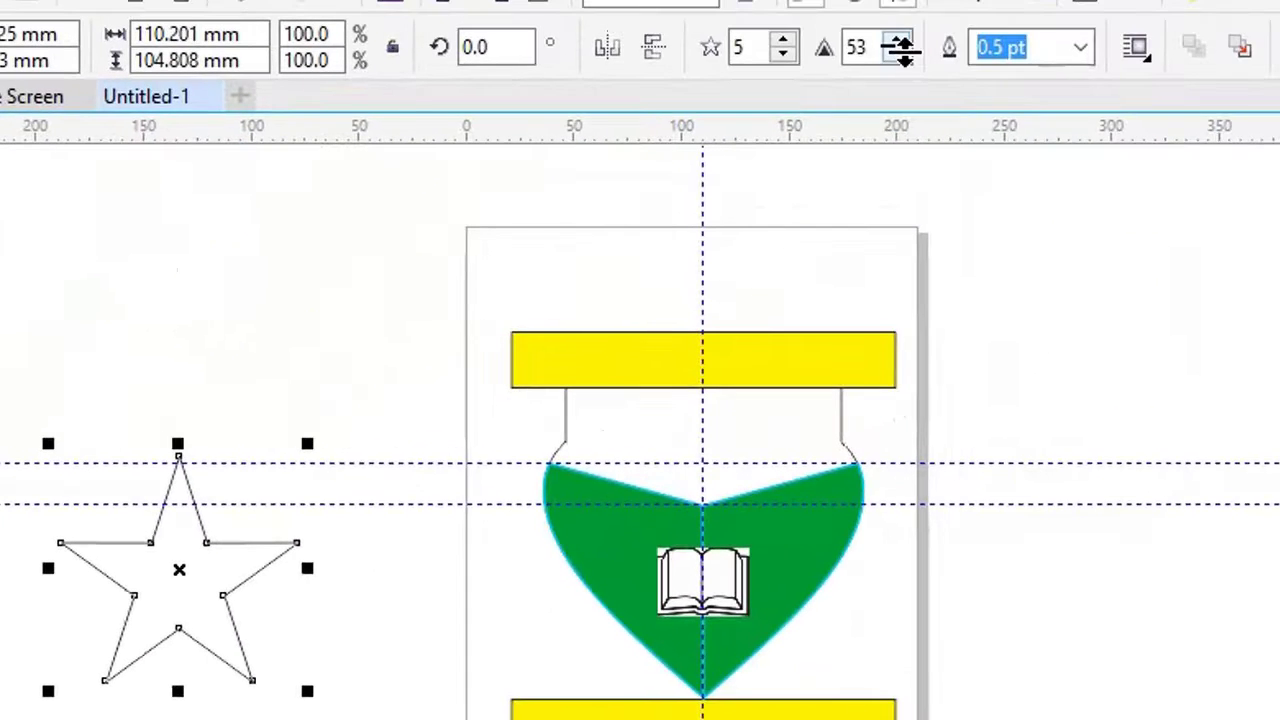
click(904, 60)
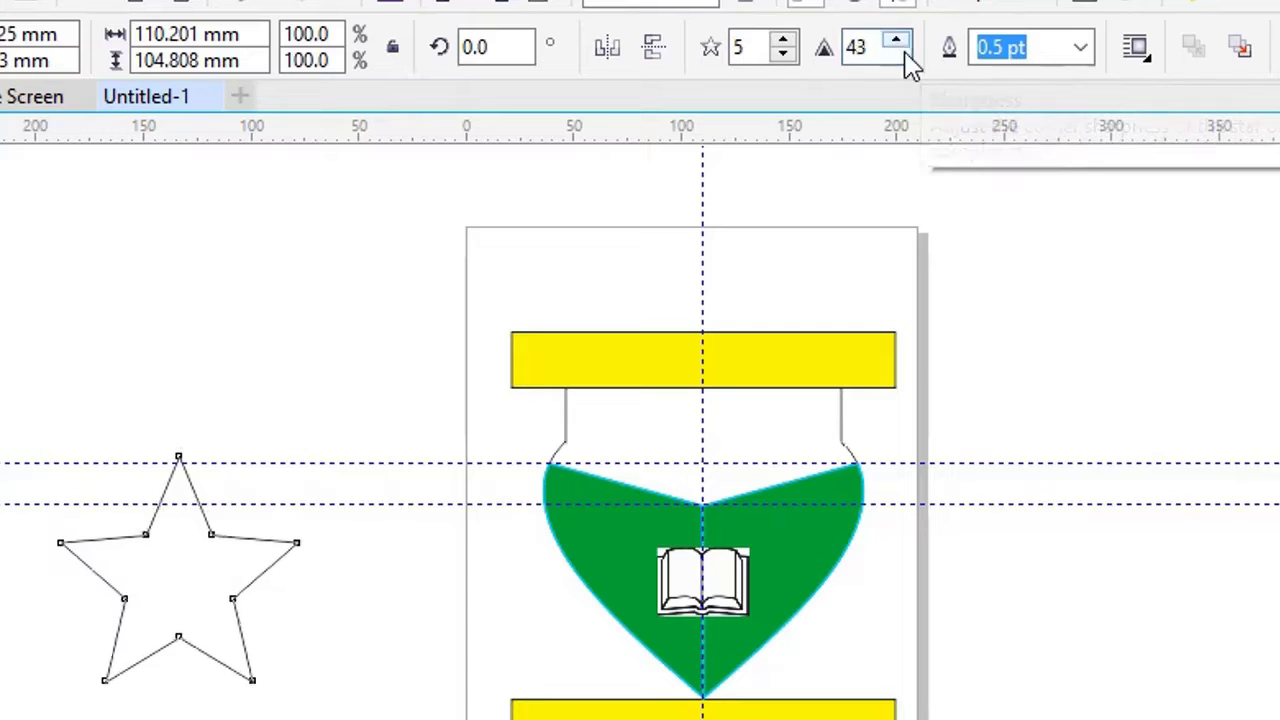
click(900, 56)
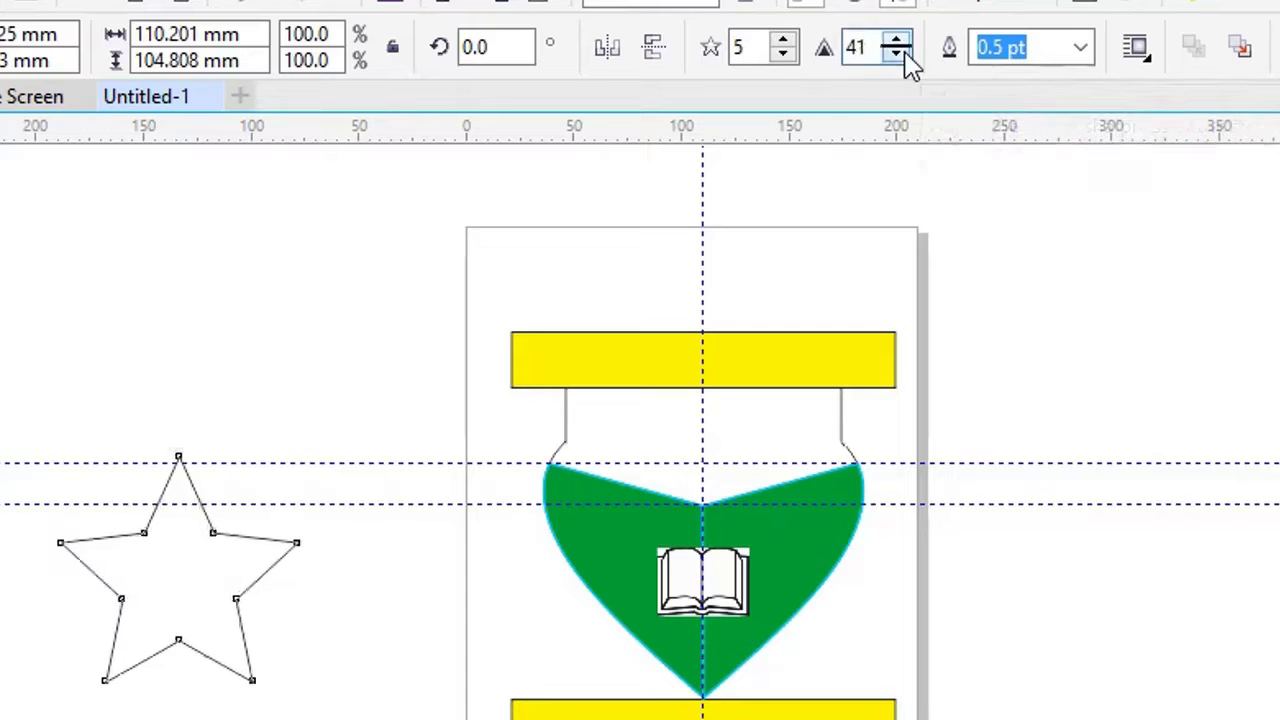
click(785, 43)
click(785, 43)
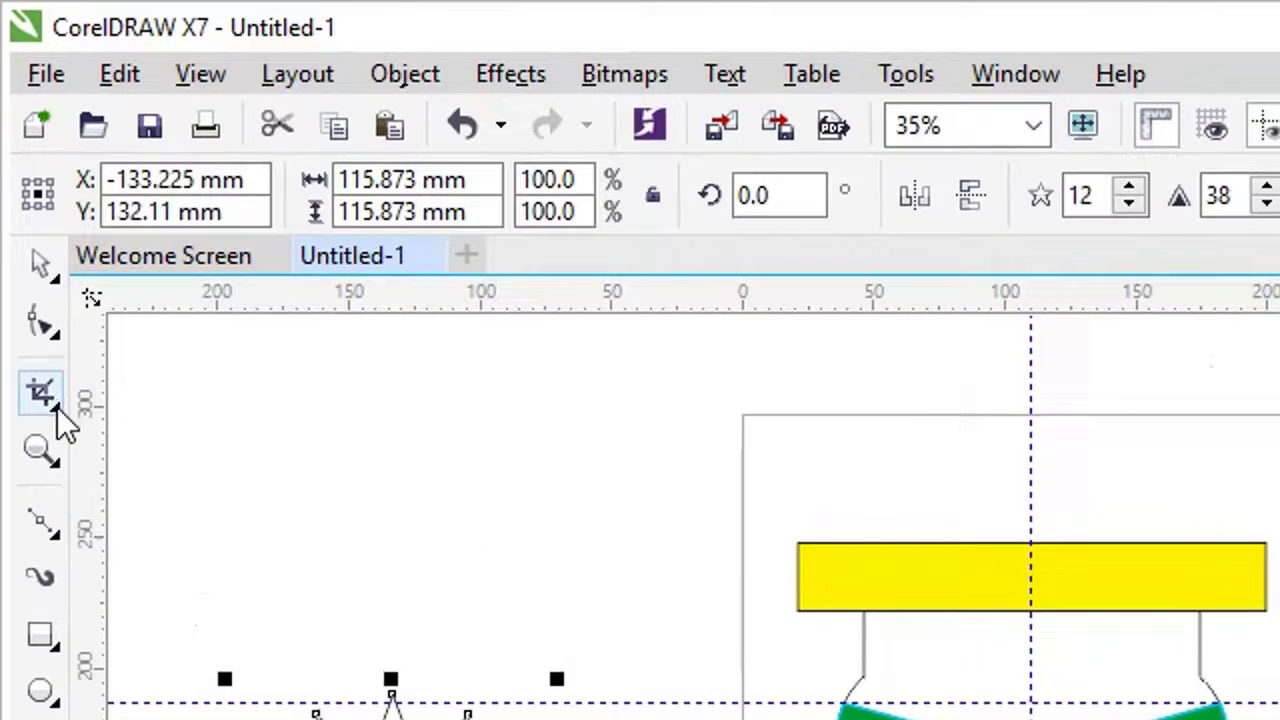
- Cut the star in half horizontally with the Knife tool and delete its bottom half
click(57, 407)
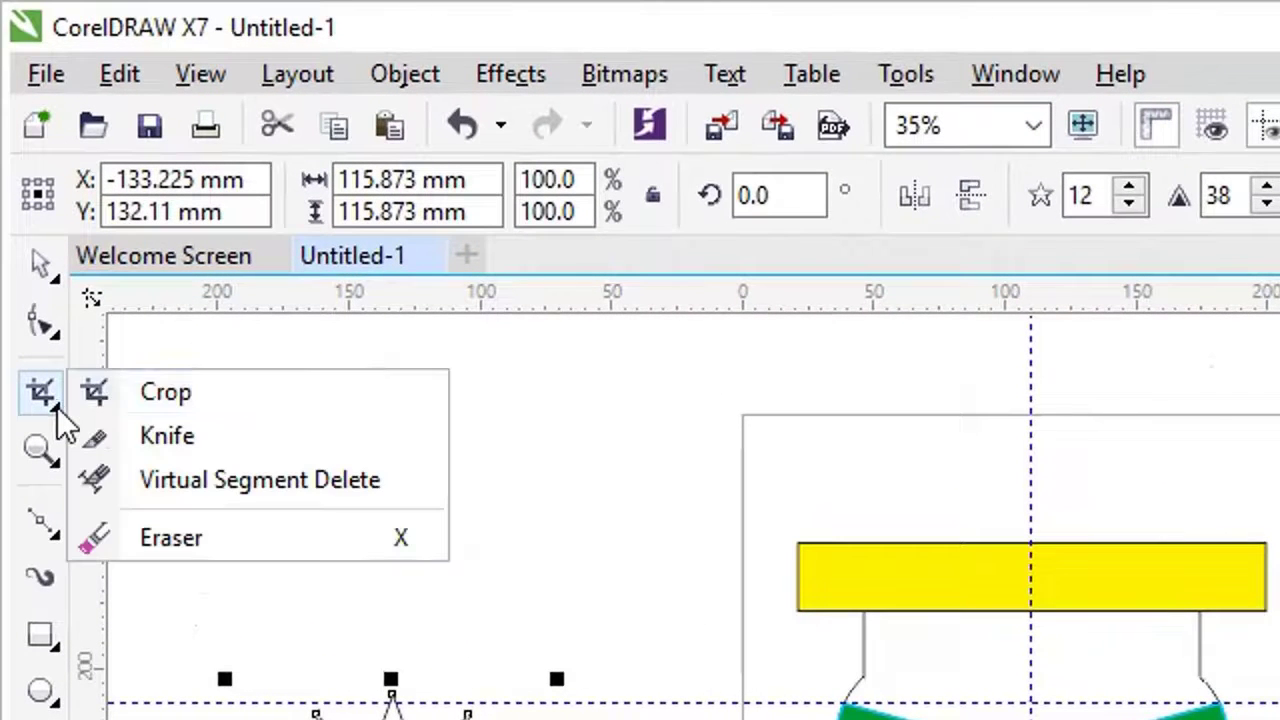
click(153, 437)
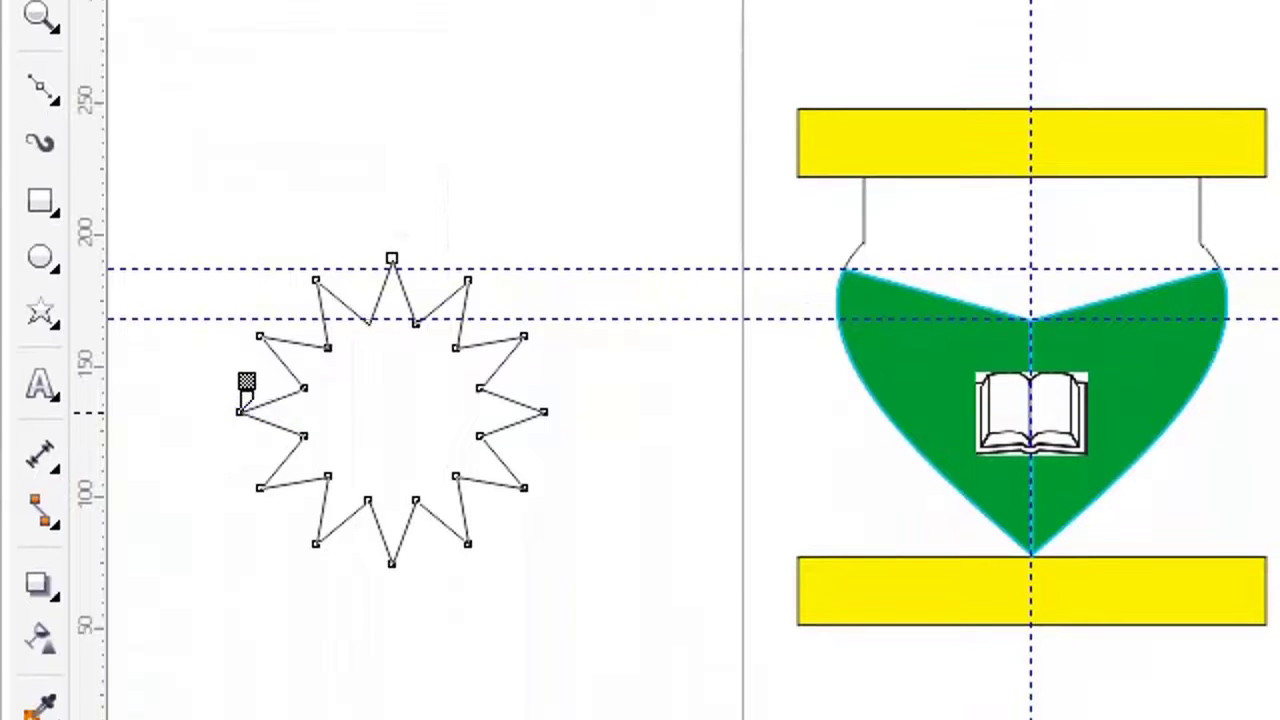
click(240, 410)
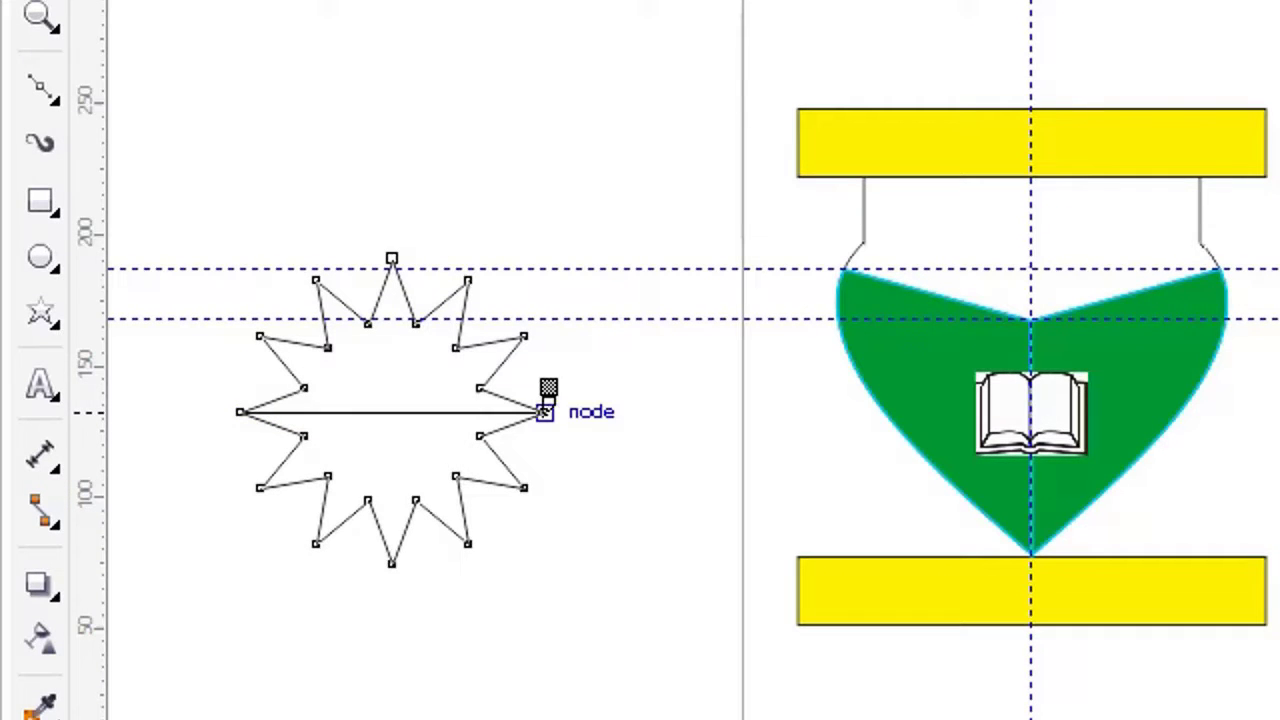
click(545, 411)
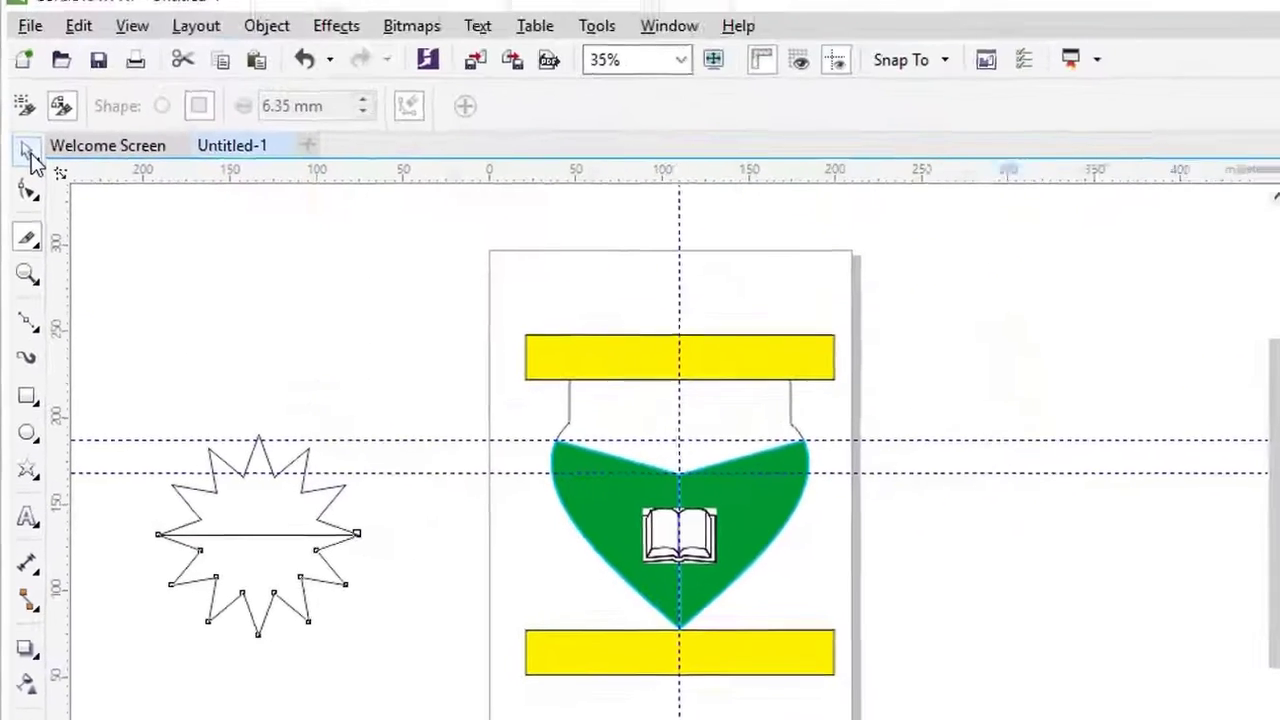
click(28, 152)
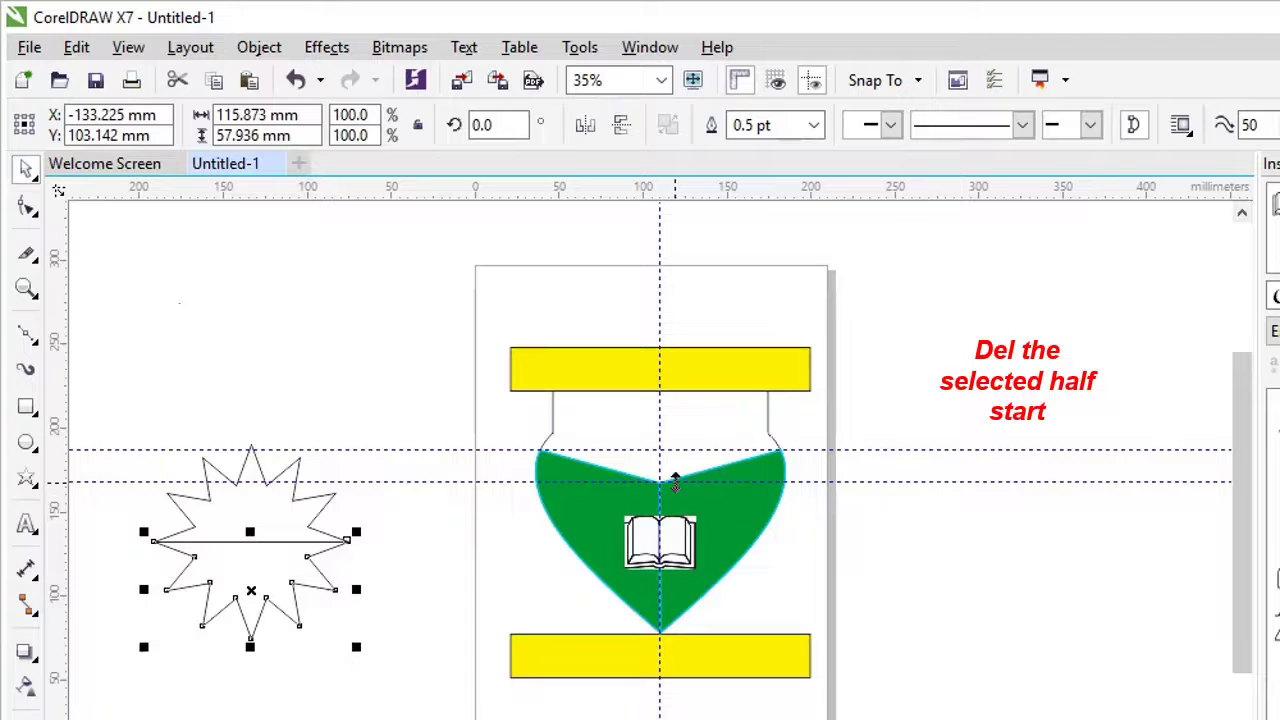
key(Delete)
- Scale the star's top half to 57.7%, set it atop the heart, fill red, remove outline
click(268, 538)
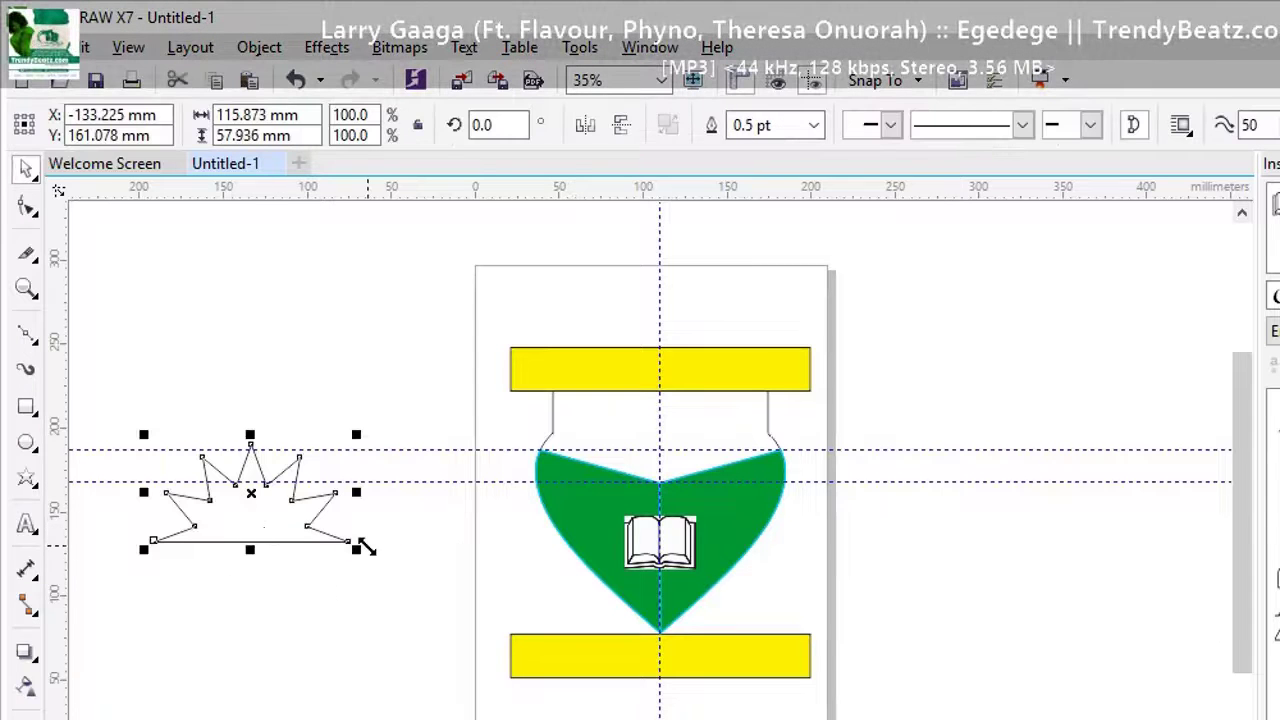
drag(356, 548, 297, 514)
drag(212, 470, 661, 436)
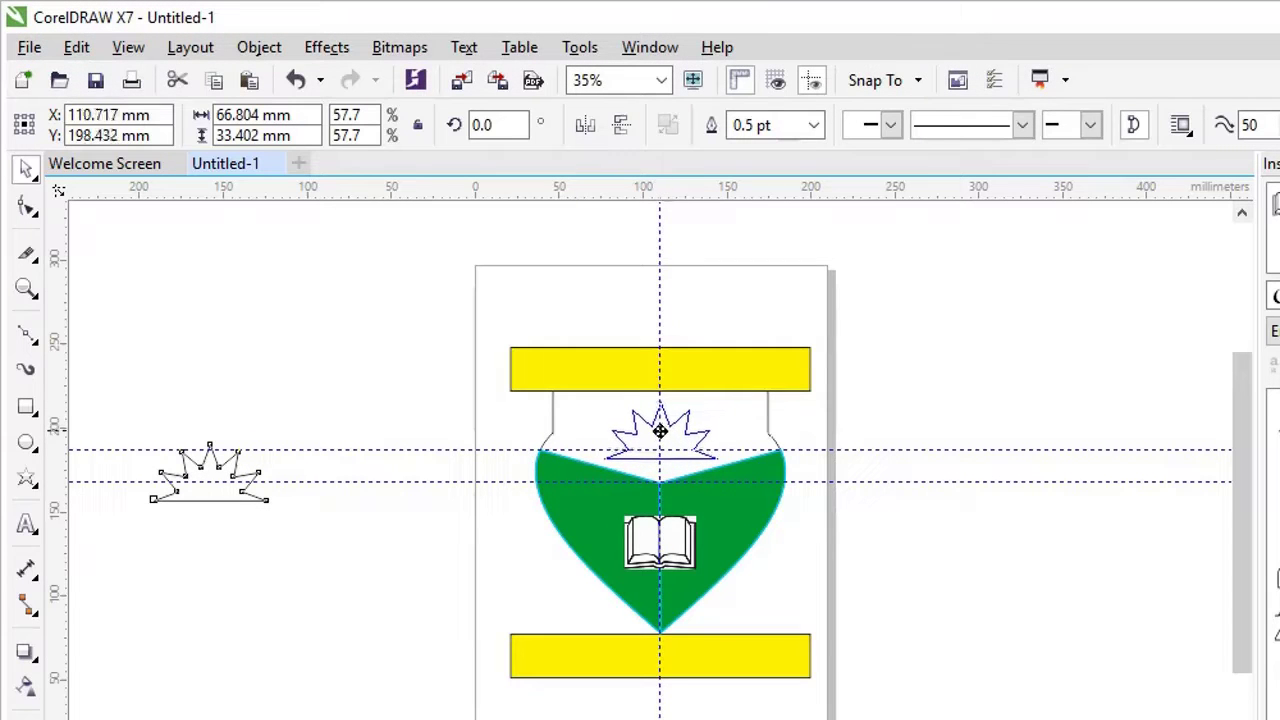
drag(661, 436, 660, 432)
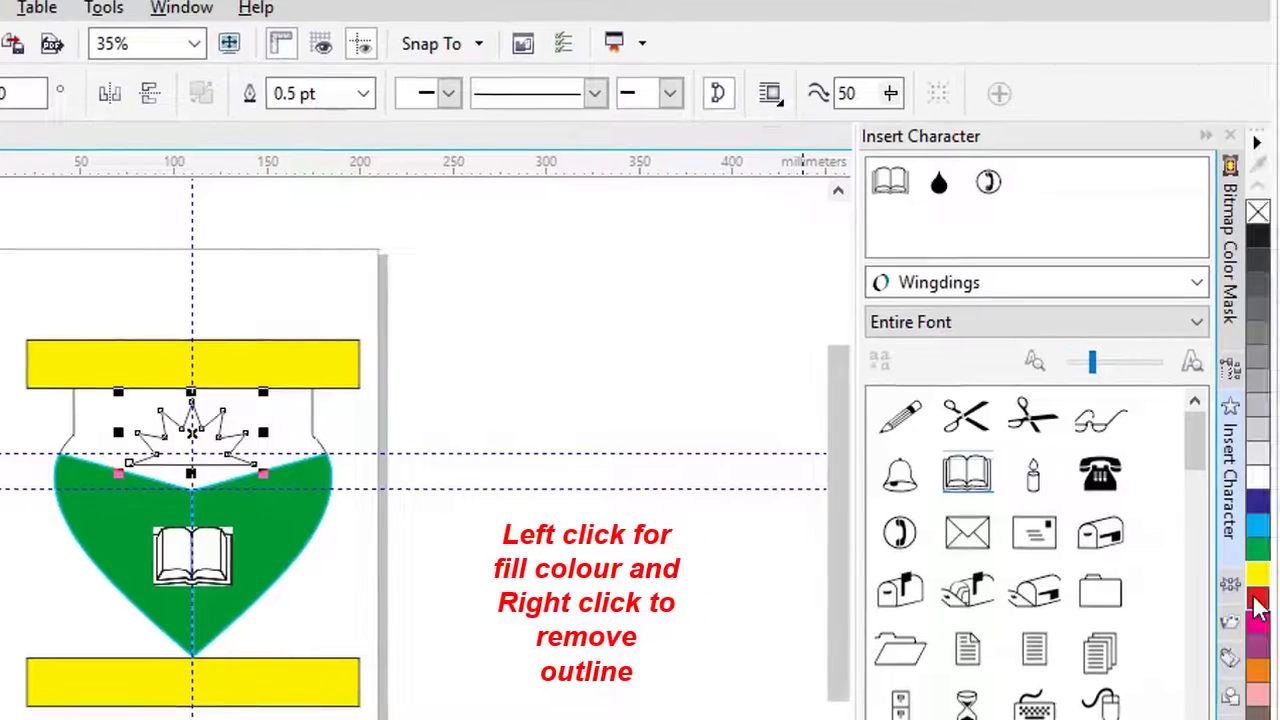
click(1257, 598)
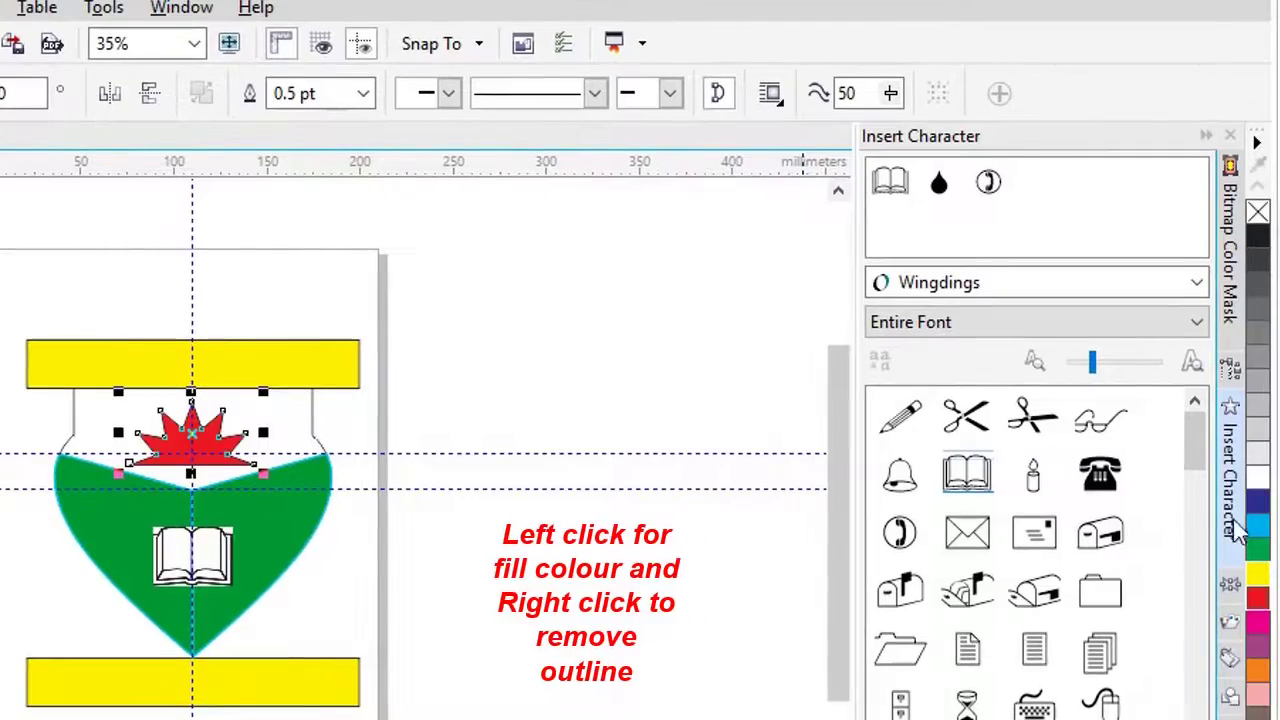
right_click(1258, 213)
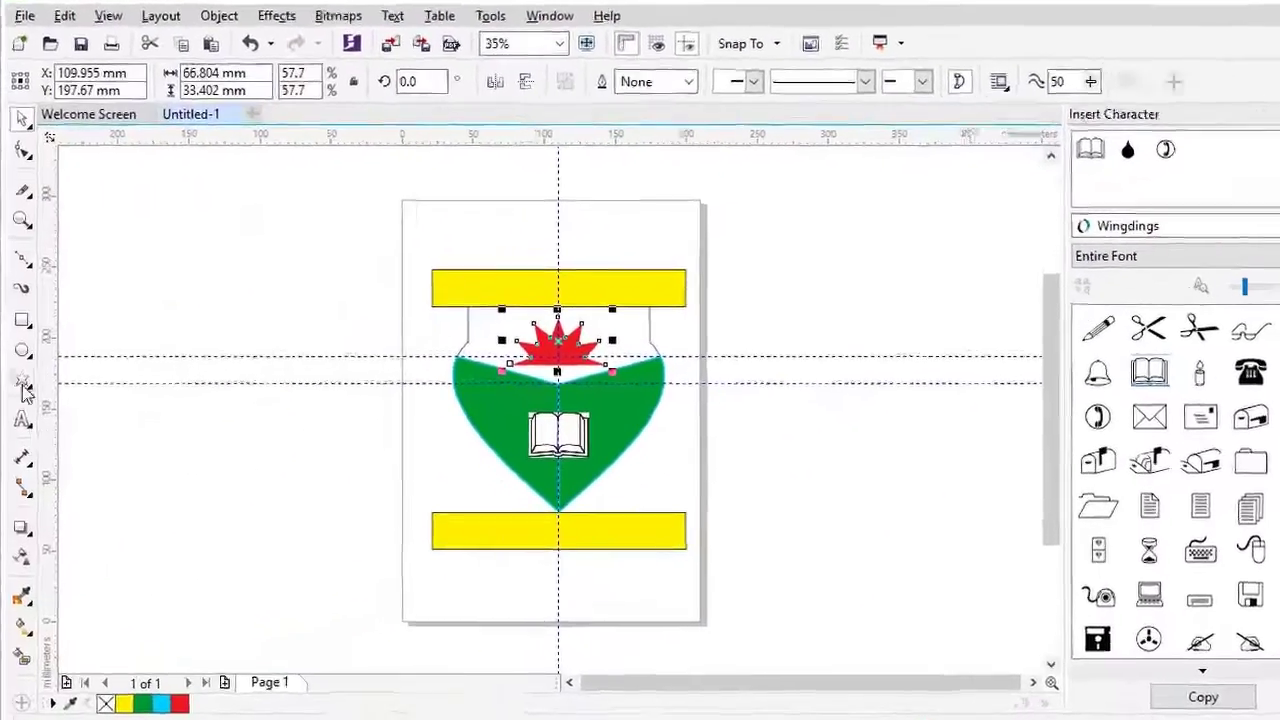
click(22, 320)
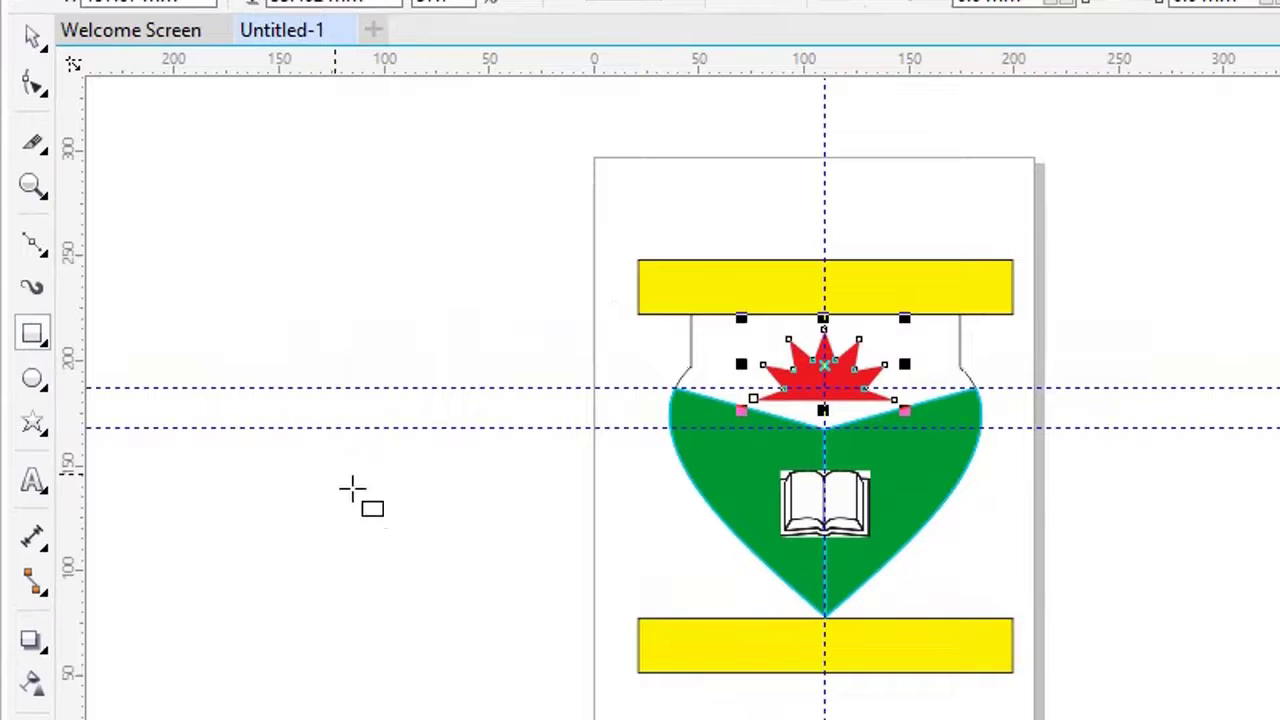
- Draw a thin vertical red bar and duplicate it into six evenly spaced bars
drag(334, 474, 340, 628)
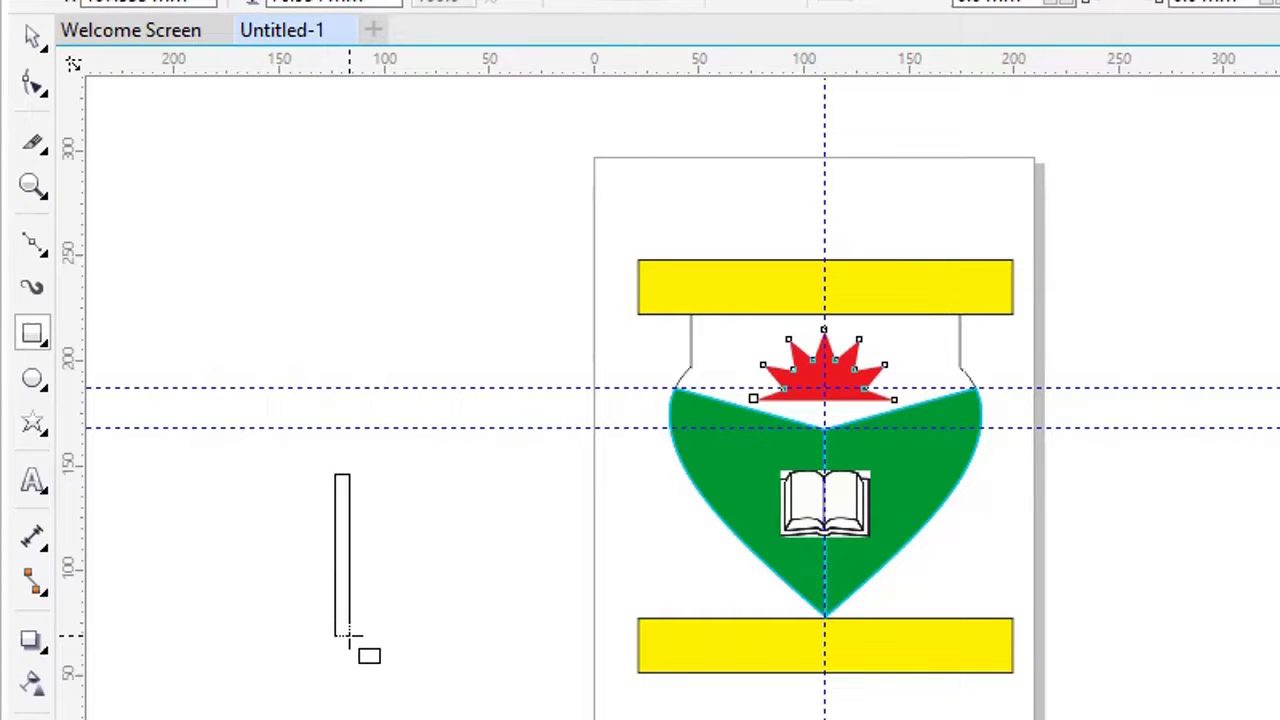
drag(348, 634, 349, 634)
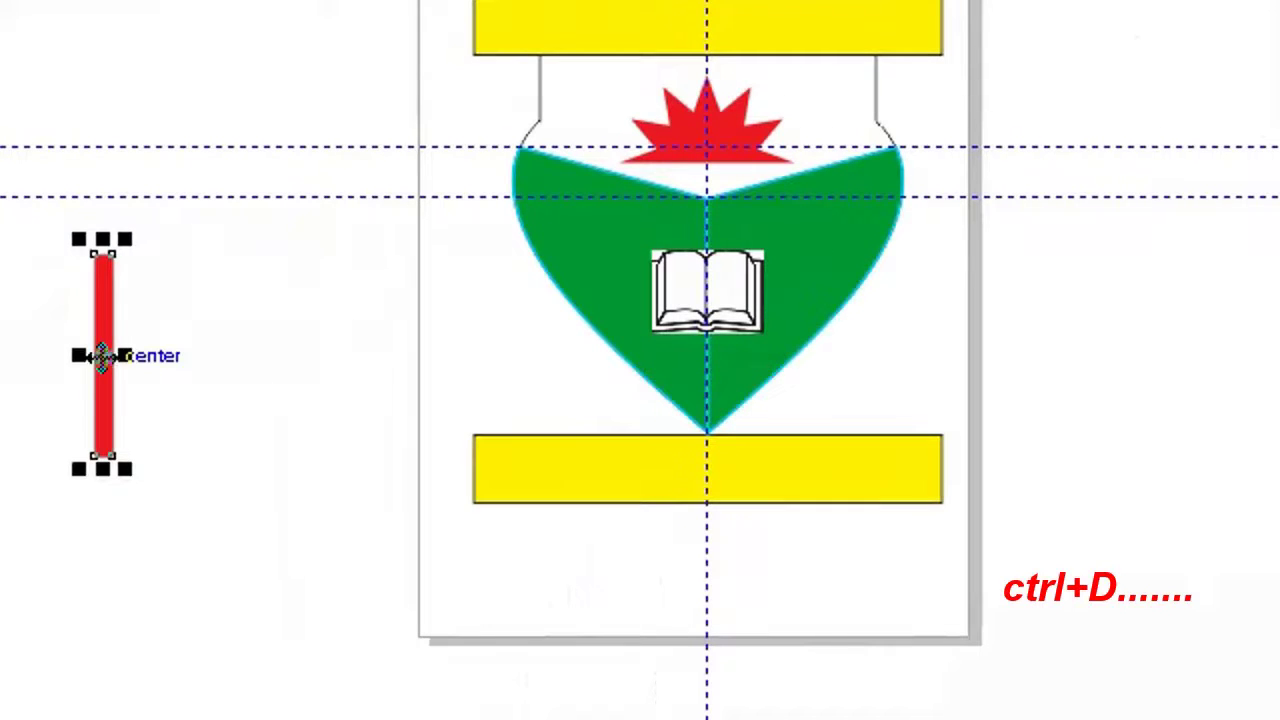
drag(101, 356, 137, 360)
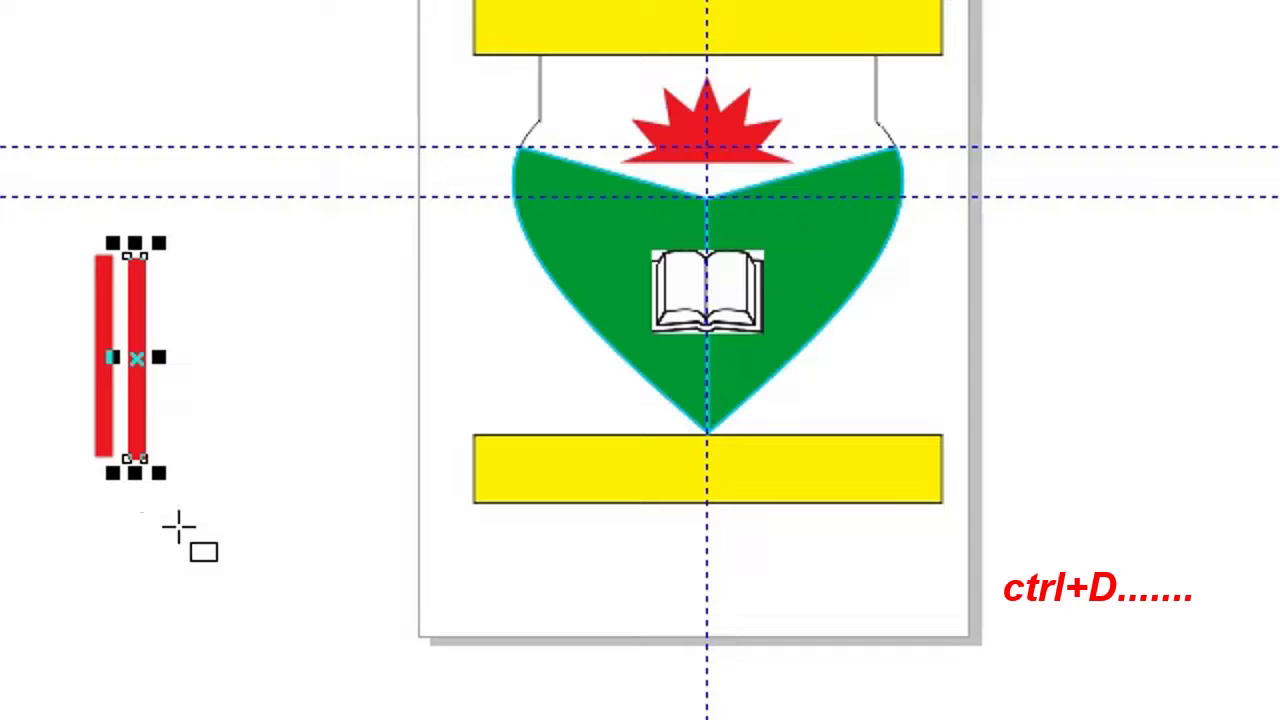
key(ctrl+d)
key(ctrl+d)
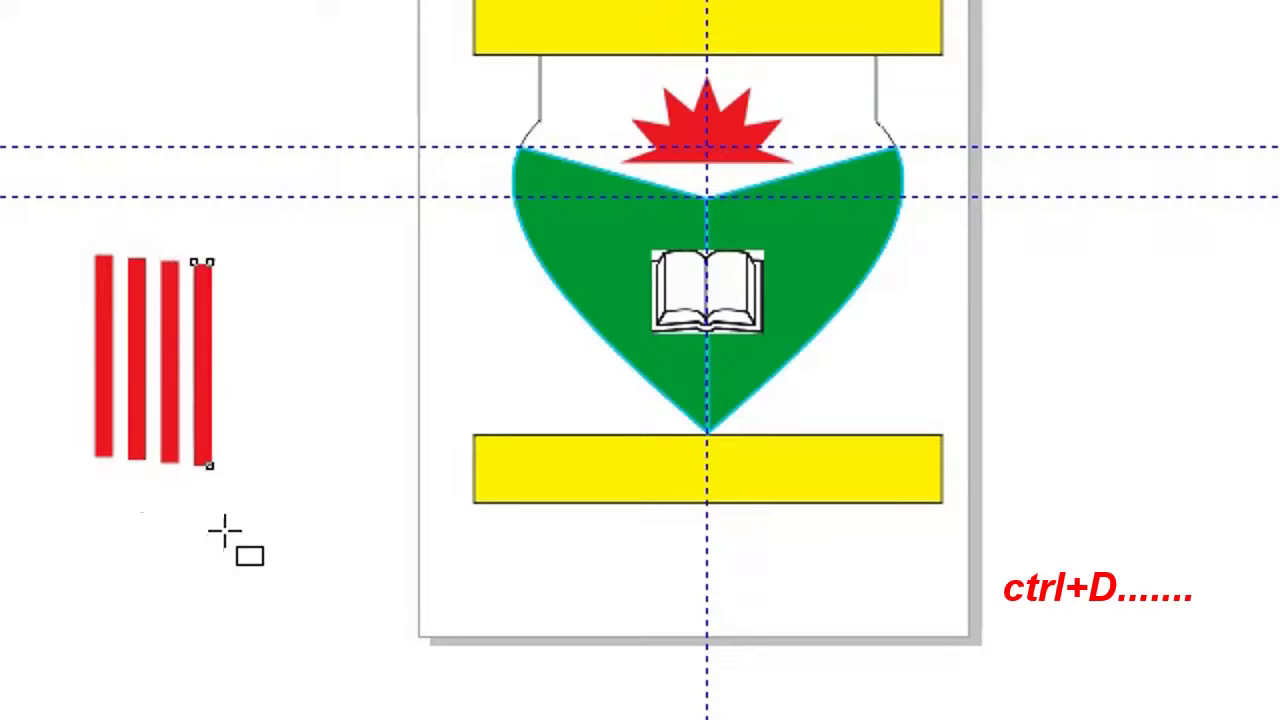
key(ctrl+d)
key(ctrl+d)
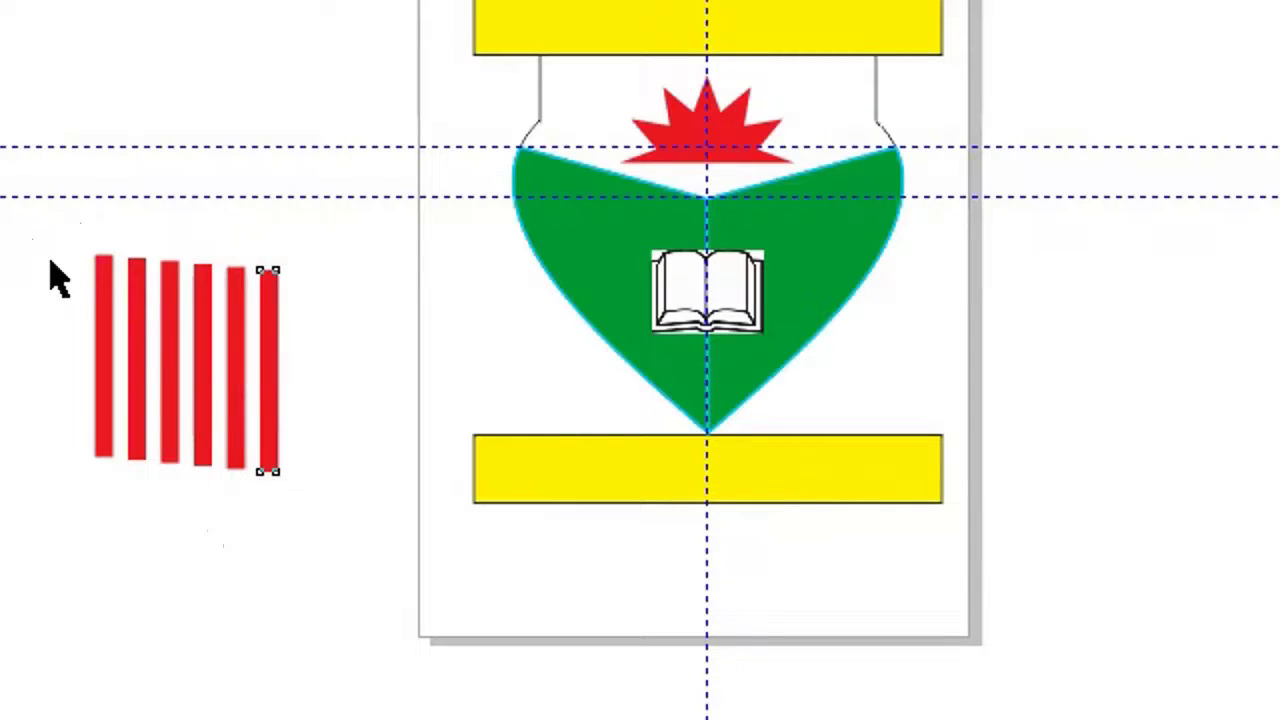
- Top-align the six red bars and place them behind the heart's lower point
drag(14, 223, 400, 610)
key(t)
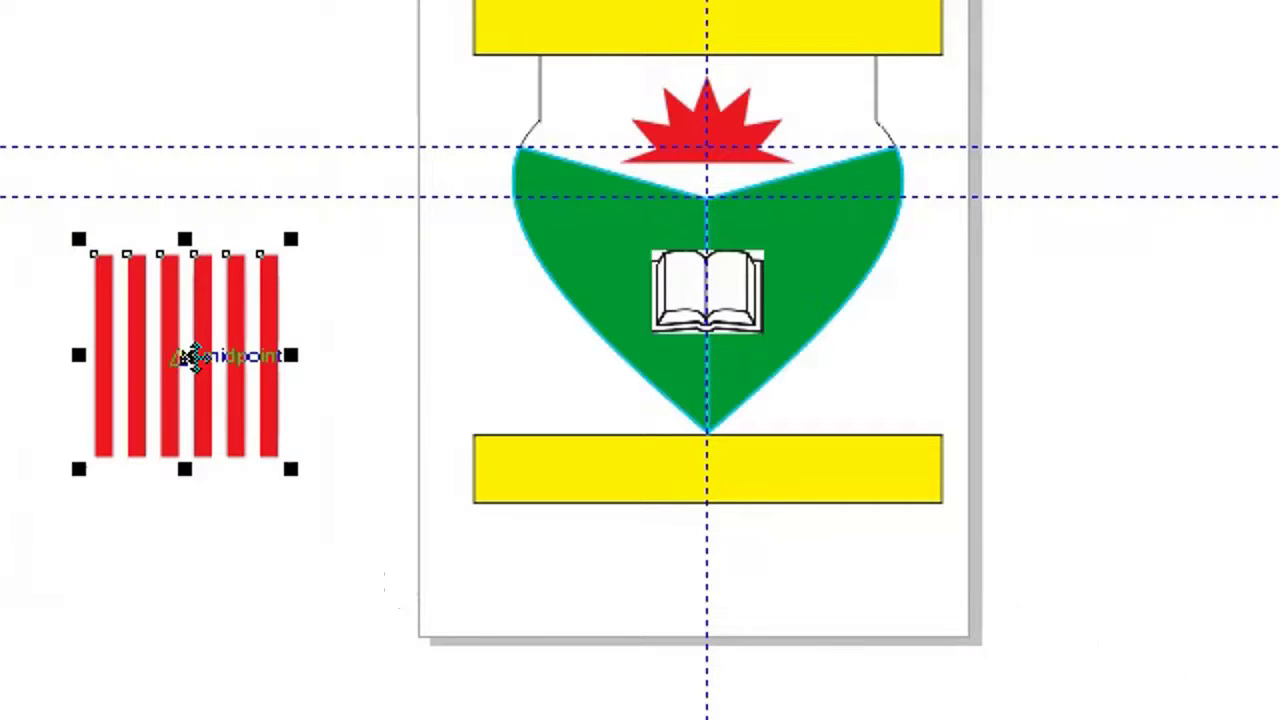
mouse_move(187, 358)
mouse_down()
mouse_move(388, 357)
mouse_move(719, 396)
mouse_up()
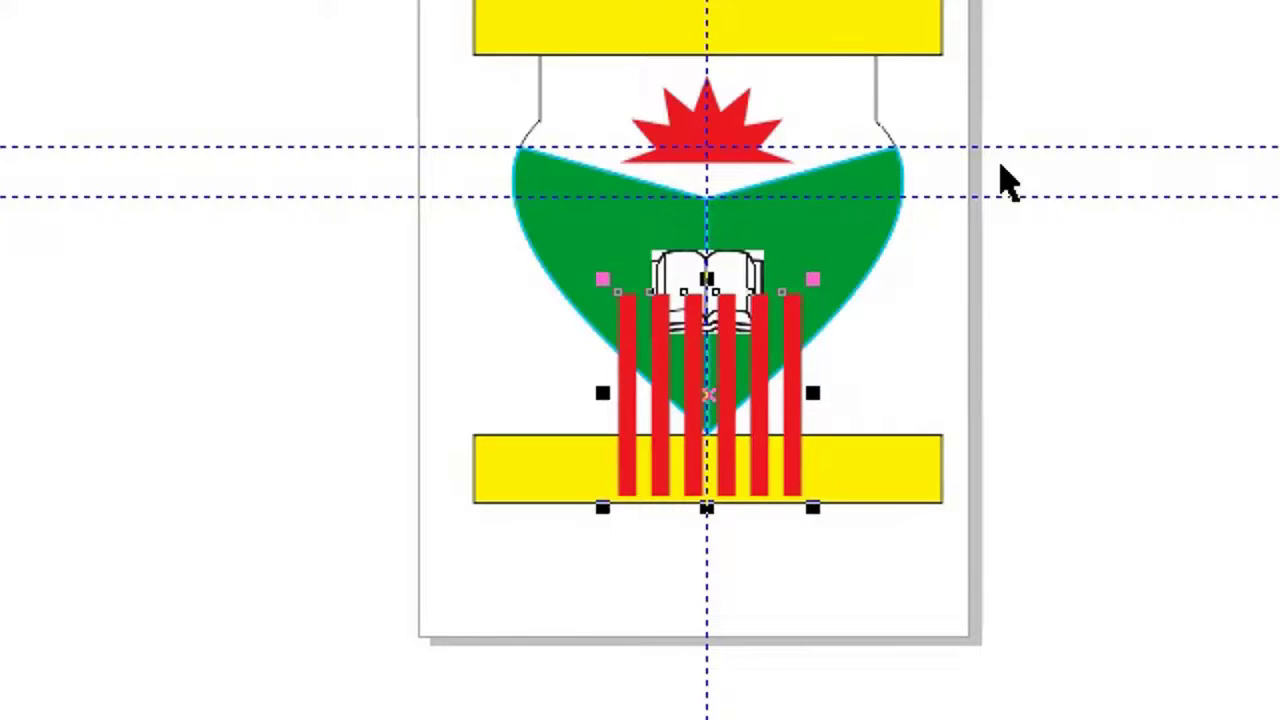
key(shift+F4)
click(951, 55)
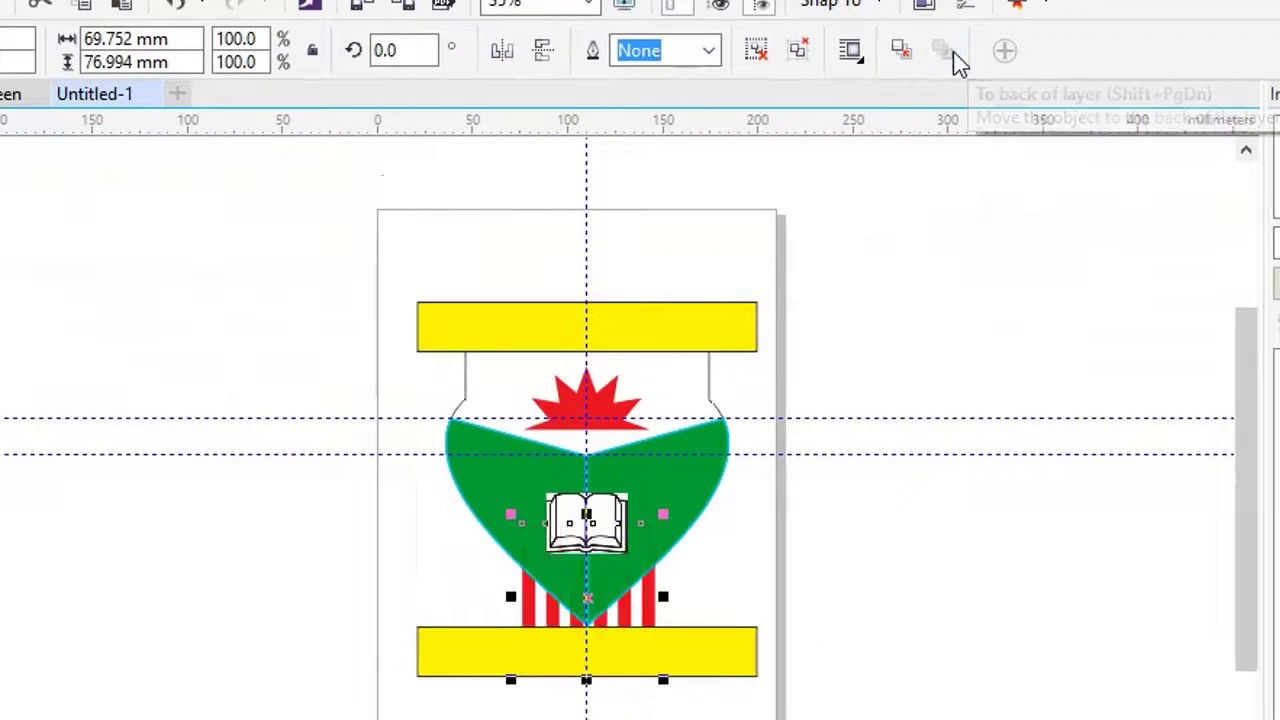
click(887, 515)
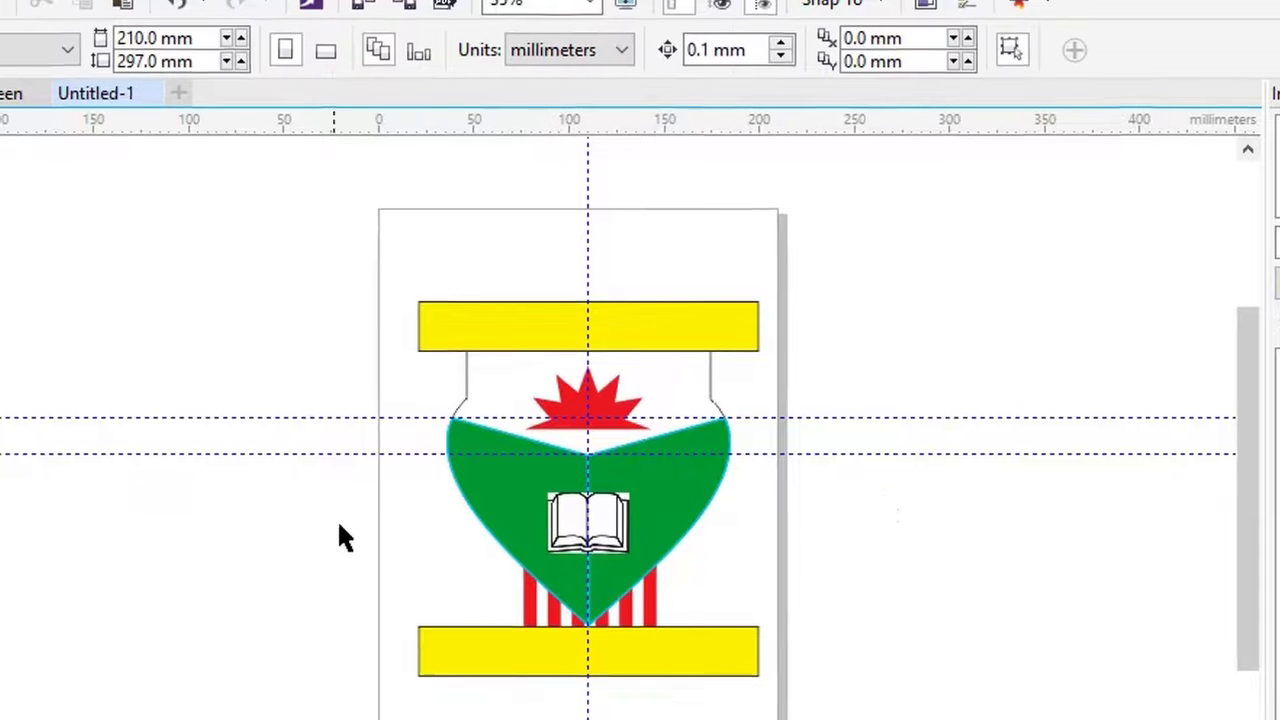
- Add the 'FGC SOKOTO' text across the top yellow bar and deselect the finished emblem
click(31, 440)
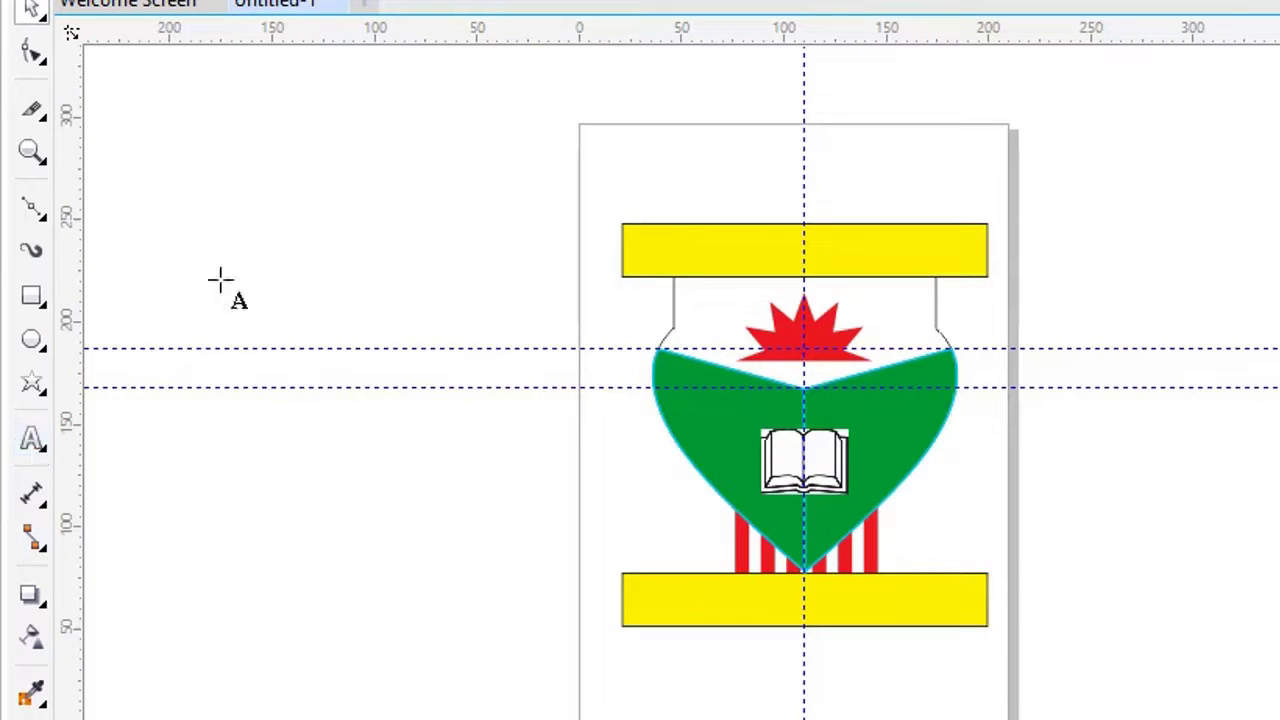
click(313, 148)
text(FGC SOKOTO)
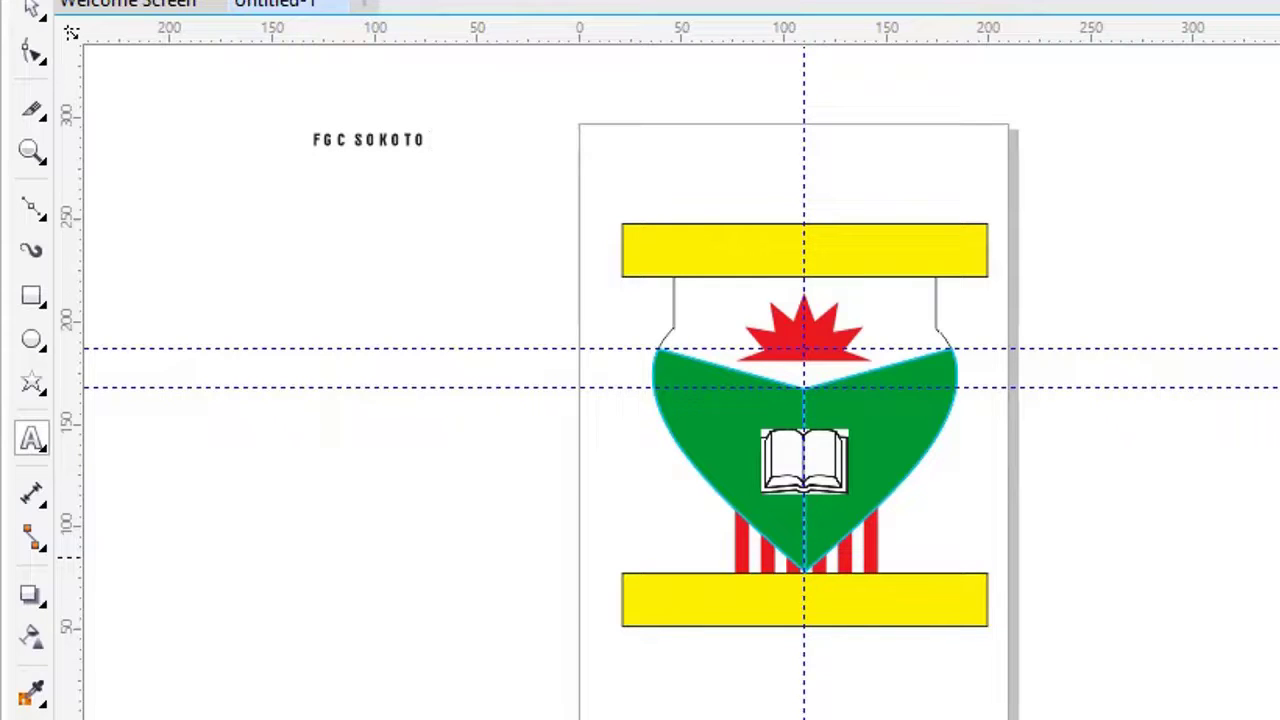
key(ctrl+space)
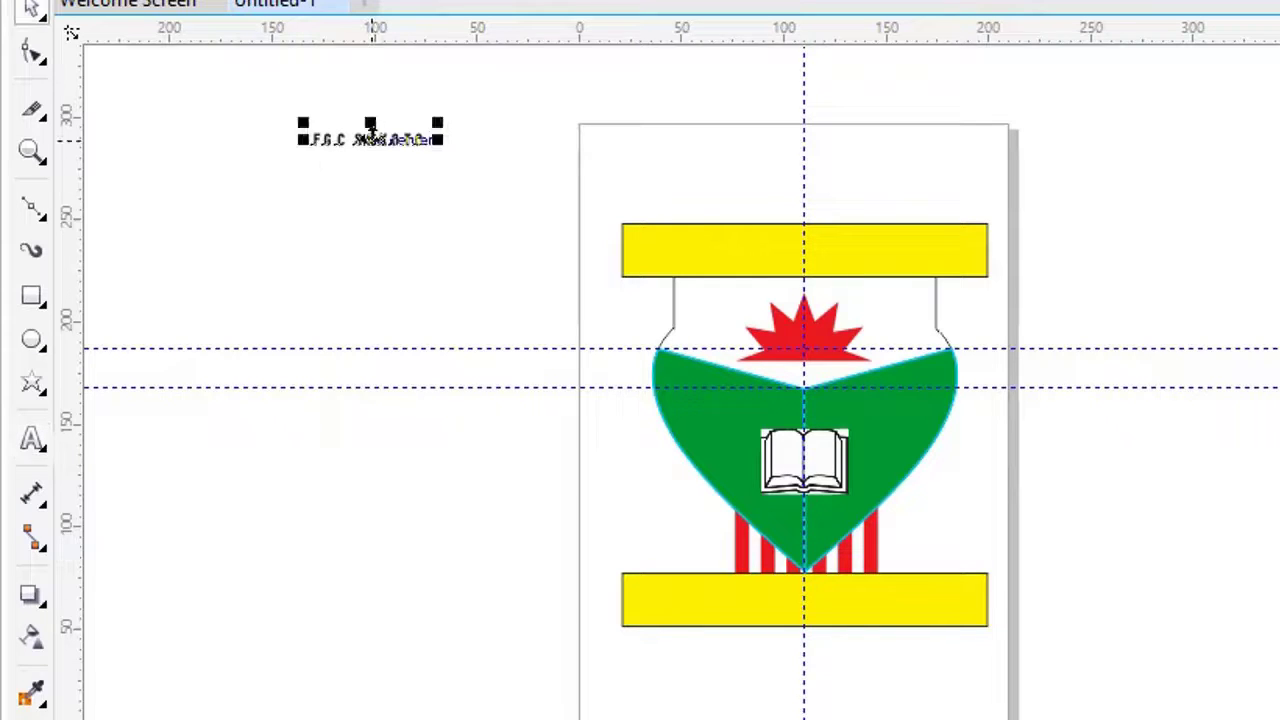
mouse_move(370, 140)
mouse_down()
mouse_move(700, 240)
mouse_move(956, 281)
mouse_up()
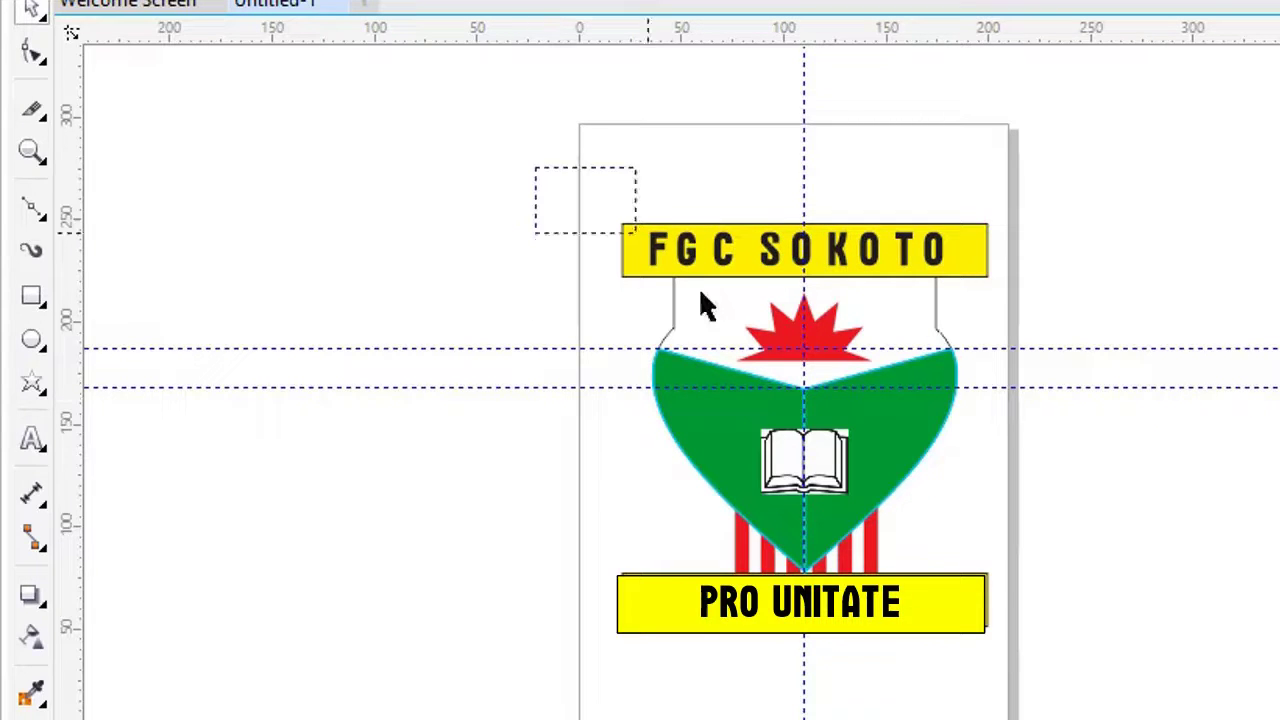
drag(705, 305, 1190, 640)
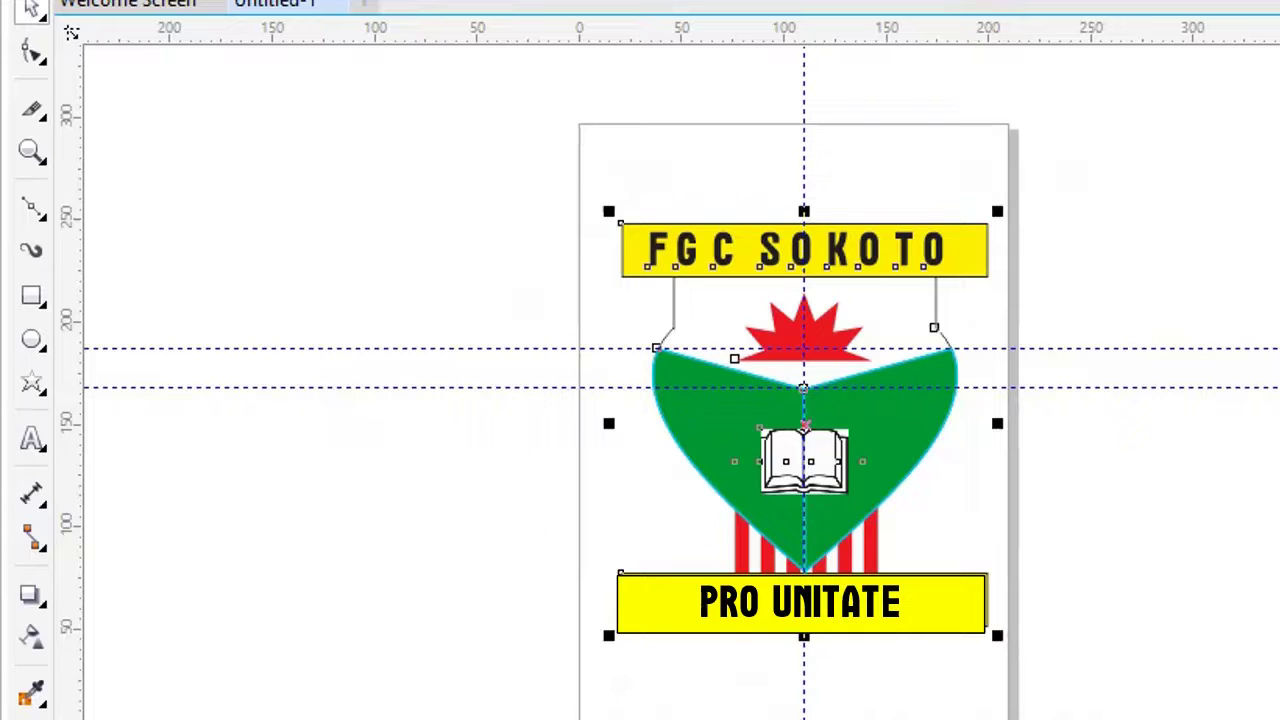
click(1181, 201)
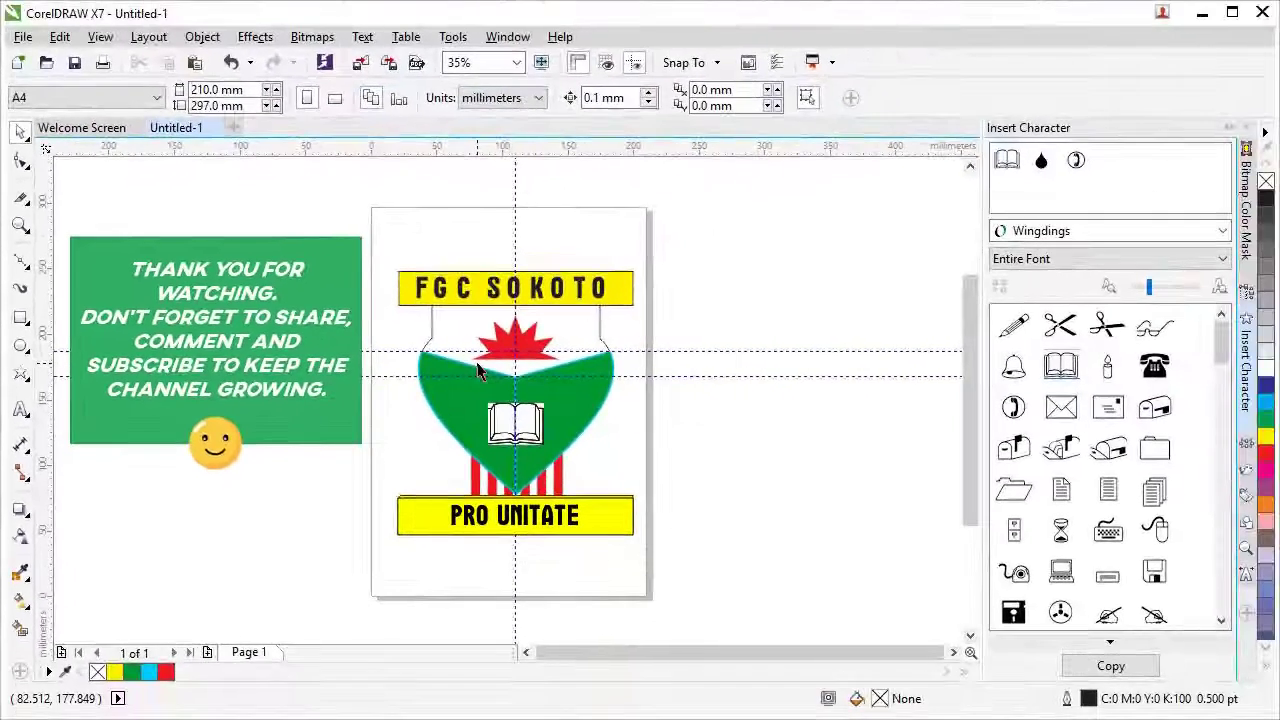